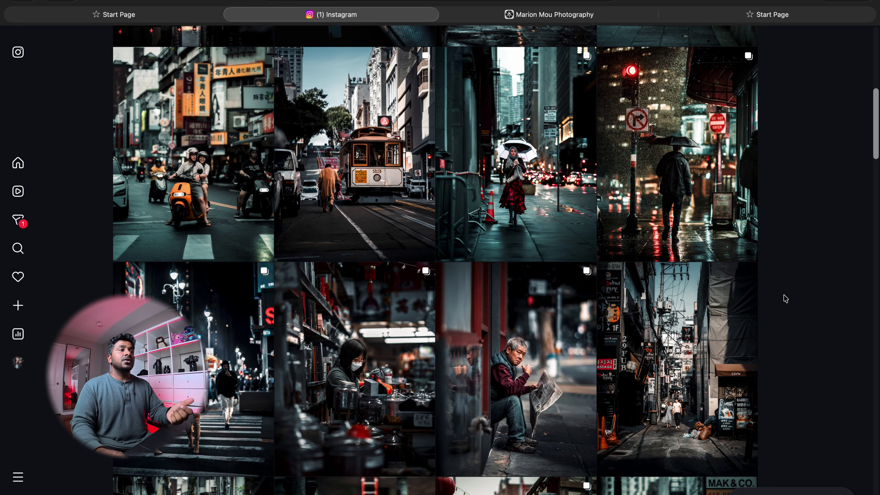
Browse the street photographer's Instagram grid and open the Taipei photo of the orange scooter.
scroll(789, 305, "down", 5)
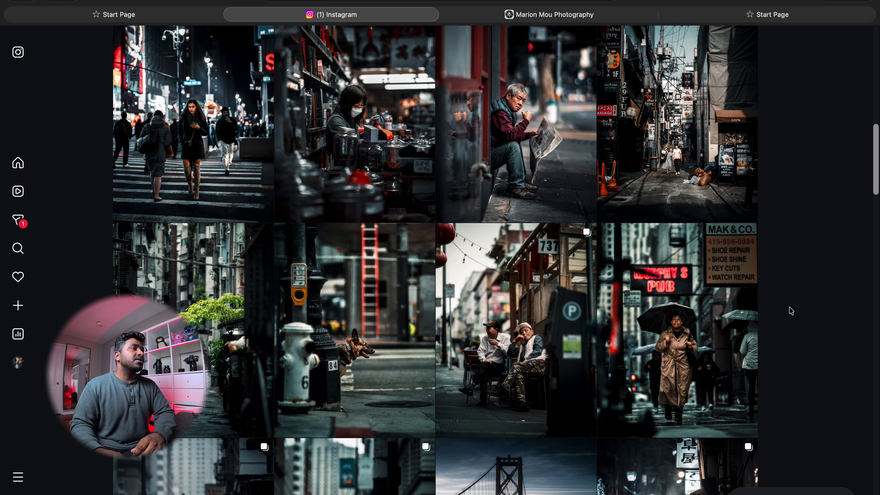
scroll(786, 299, "up", 5)
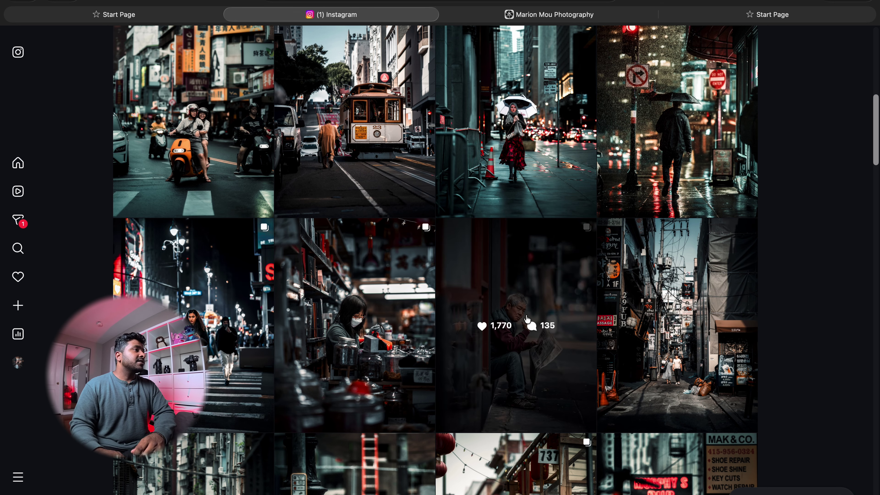
scroll(527, 318, "up", 1)
left_click(232, 182)
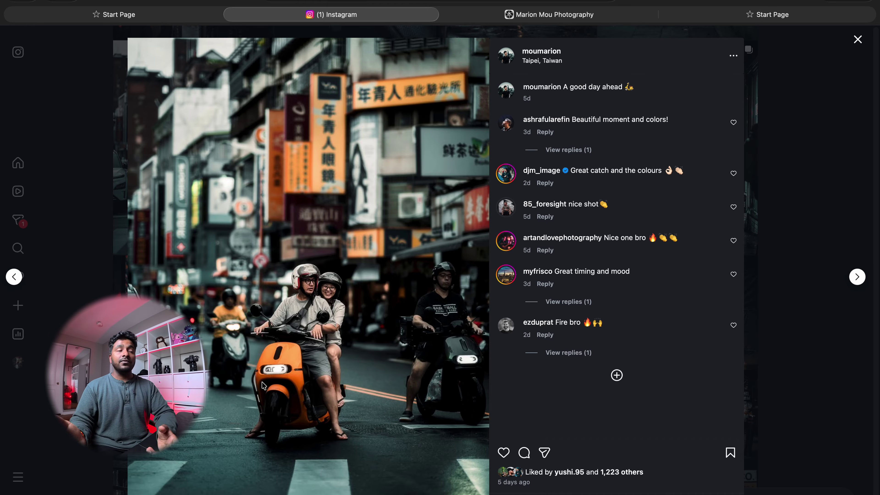
Close the scooter post and open the photo of the woman and child under an umbrella as a color reference.
key("Escape")
scroll(504, 306, "down", 5)
scroll(504, 306, "down", 5)
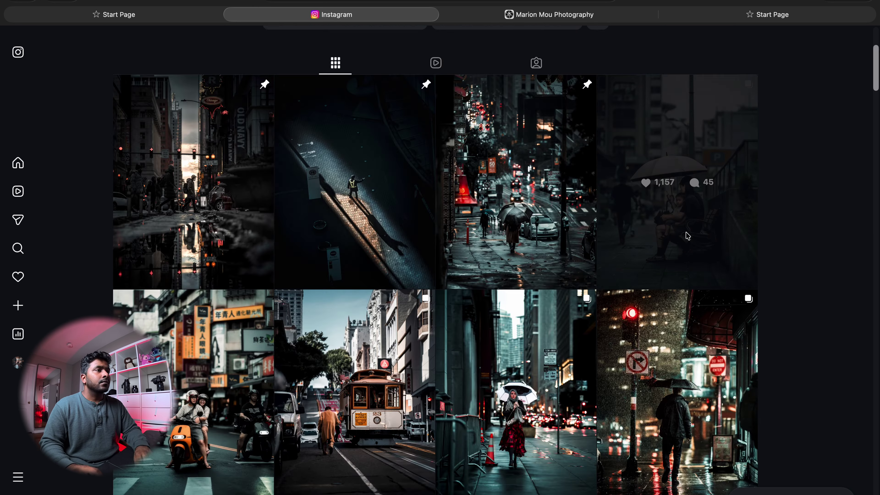
left_click(488, 453)
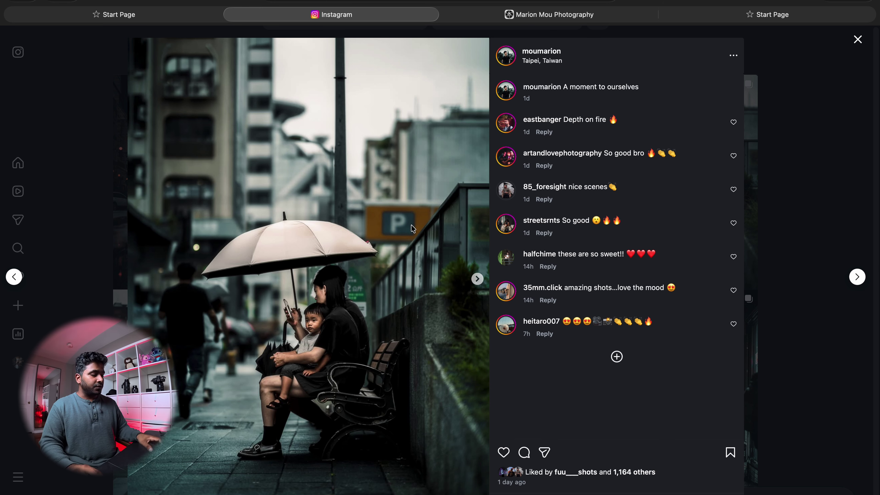
Switch to Lightroom Classic and set the street photo's Temp to 4,925, Tint to +5, Exposure to +0.35 and Highlights to +30.
key("super+Tab")
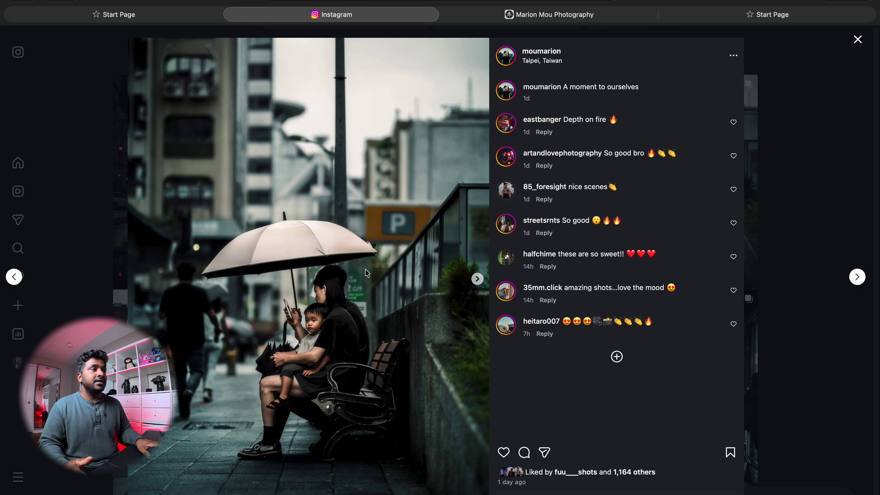
key("super+Tab")
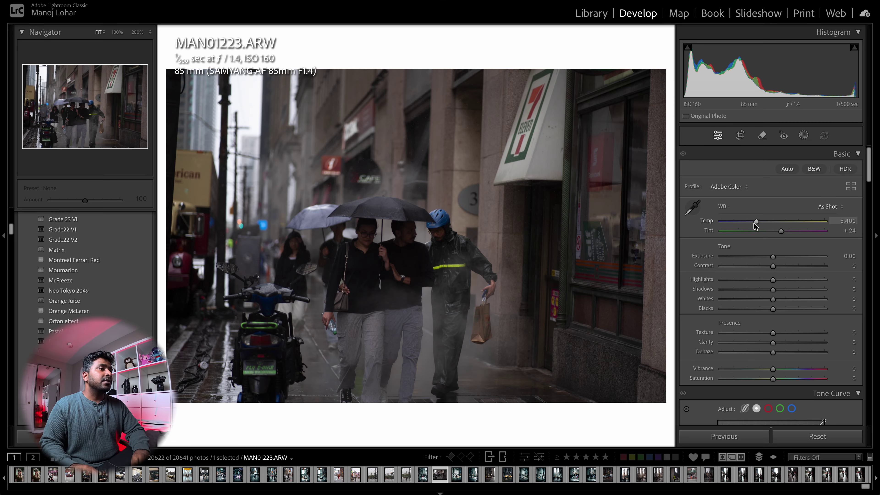
left_click_drag(755, 224, 773, 260)
left_click_drag(772, 257, 788, 280)
left_click_drag(270, 170, 398, 189)
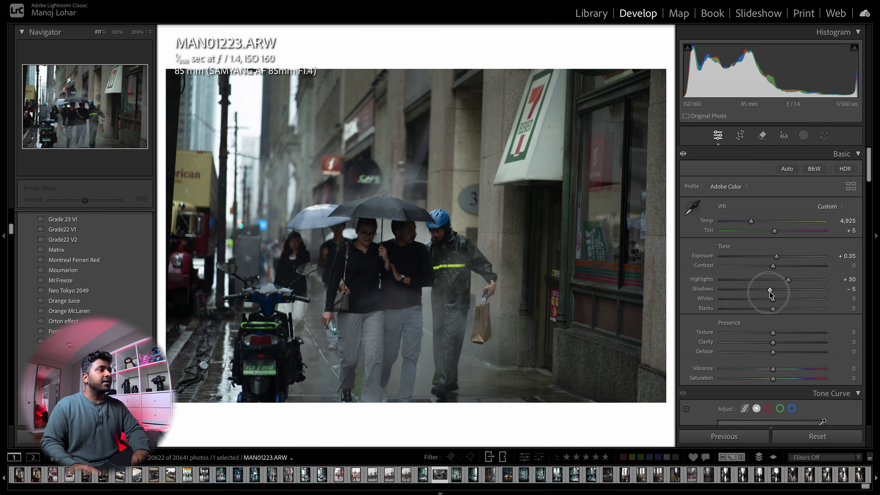
Set Shadows to +59, Whites to +38 and Blacks to −15, and compare the photo with the basic adjustments off and on.
left_click_drag(729, 300, 803, 289)
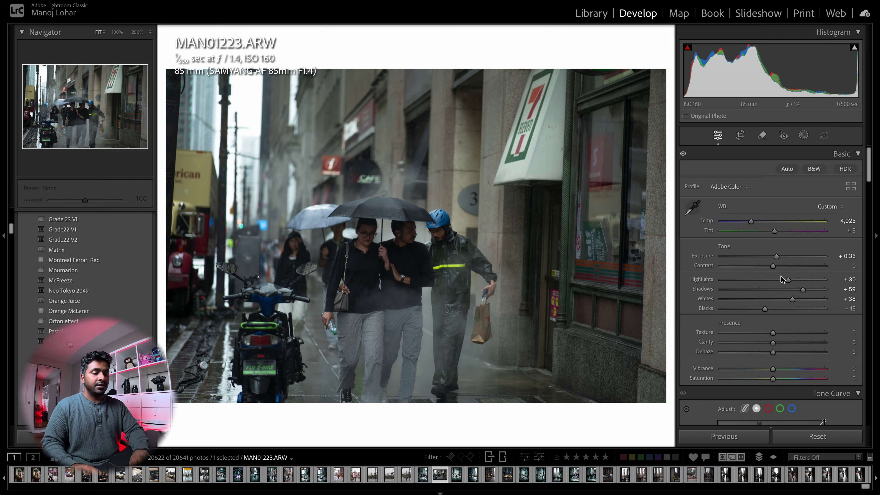
left_click_drag(684, 154, 685, 155)
left_click(685, 156)
Set Texture to +6, Clarity to +11 and Dehaze to +6, checking the Instagram umbrella photo for reference.
scroll(741, 288, "down", 3)
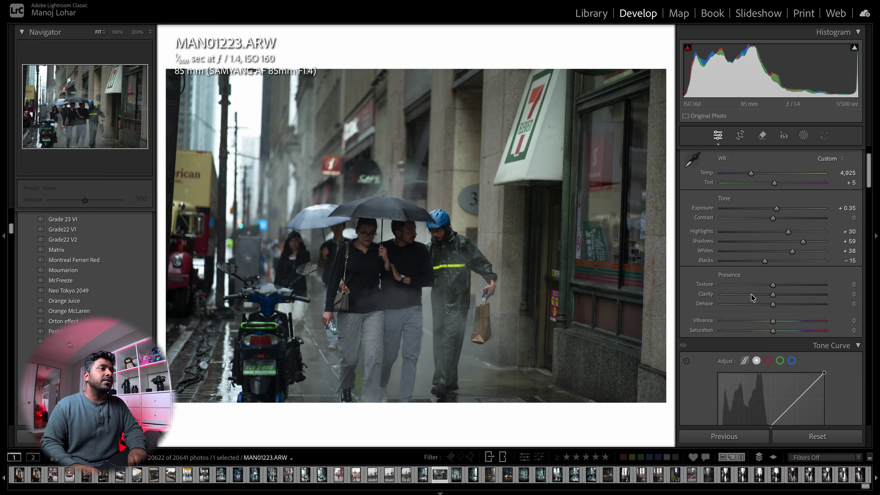
left_click_drag(774, 296, 778, 294)
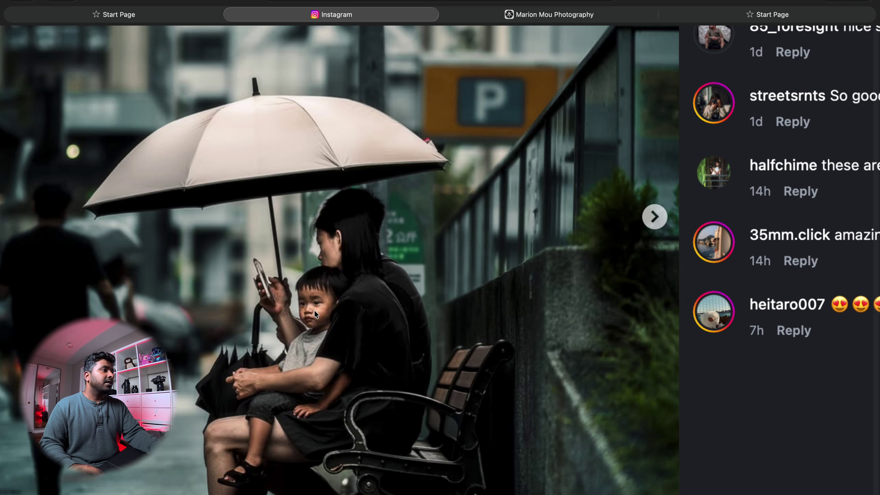
scroll(314, 310, "down", 5)
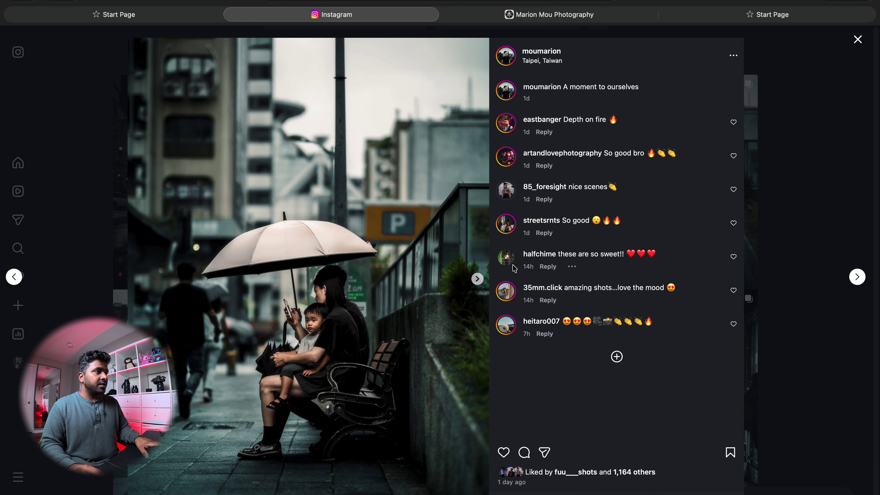
mouse_move(517, 259)
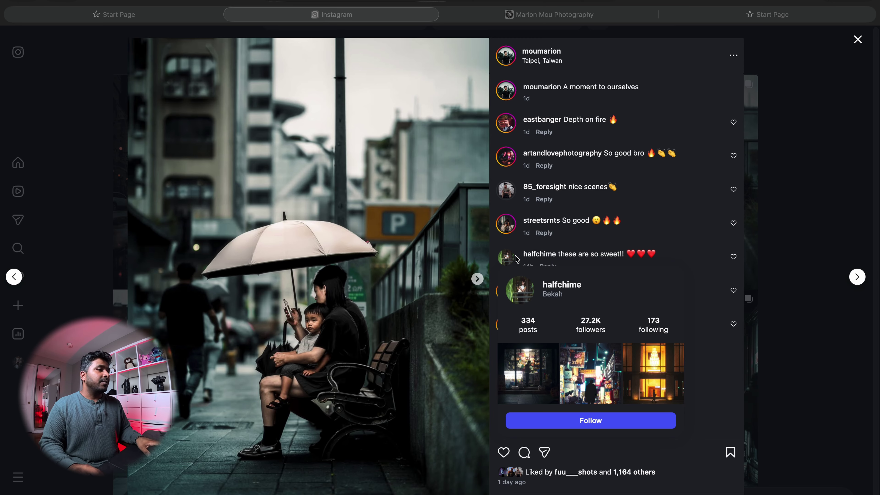
key("super+Tab")
left_click(266, 254)
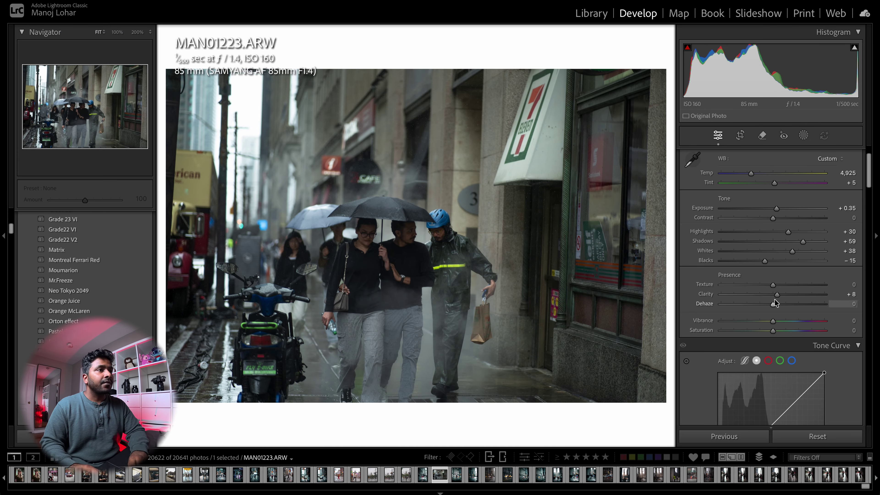
left_click_drag(776, 295, 777, 276)
Shape the point tone curve into a gentle S with an upper point at 173/184 and the black point at input 18, output 0.
scroll(769, 308, "down", 1)
scroll(773, 291, "down", 5)
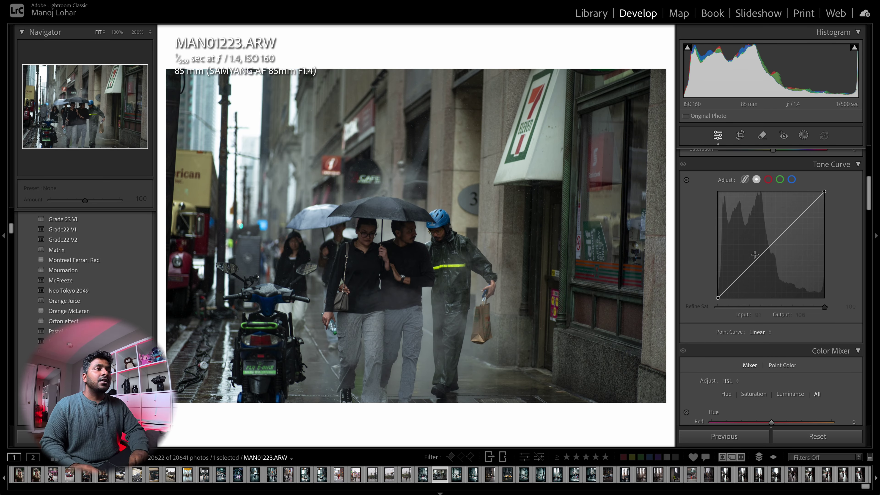
left_click(771, 244)
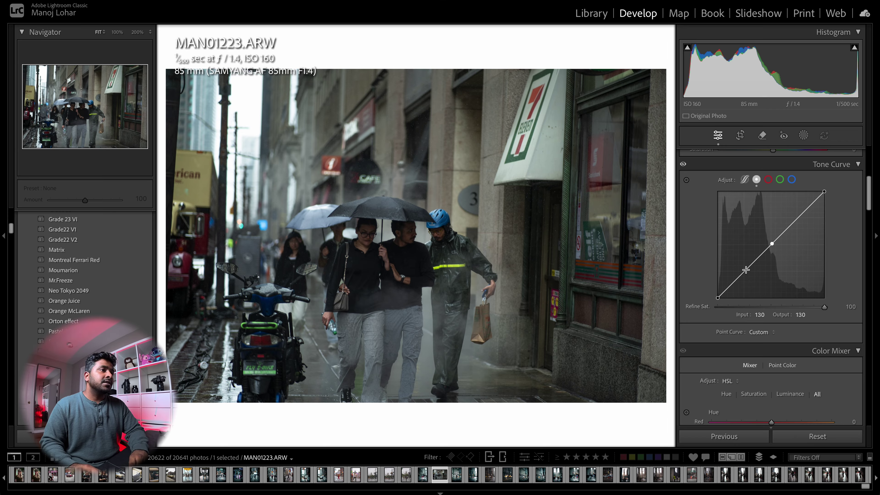
left_click_drag(746, 270, 789, 221)
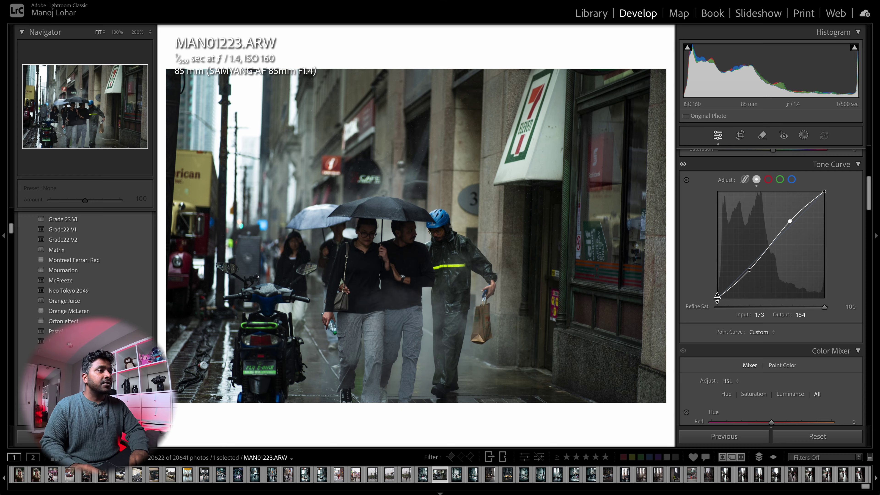
left_click_drag(717, 298, 725, 302)
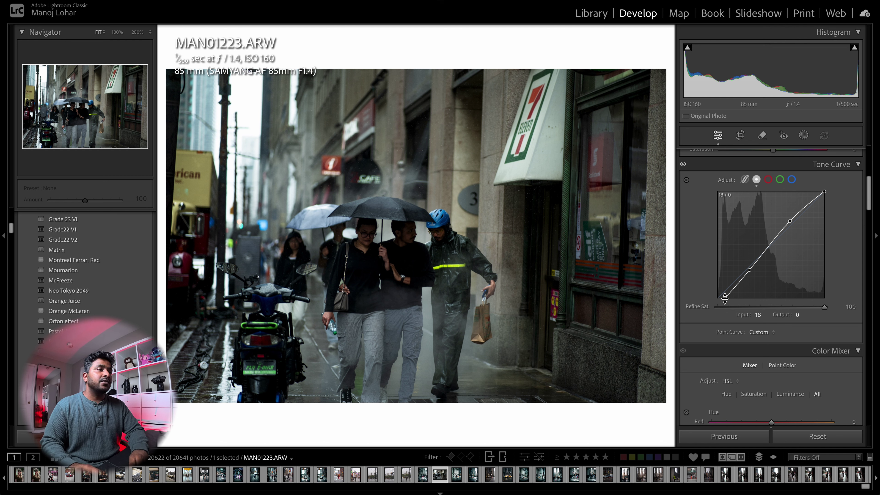
left_click_drag(724, 299, 725, 298)
Lower Contrast to −44 and check the people under the umbrella at 100% zoom.
scroll(769, 266, "up", 6)
left_click_drag(772, 266, 747, 267)
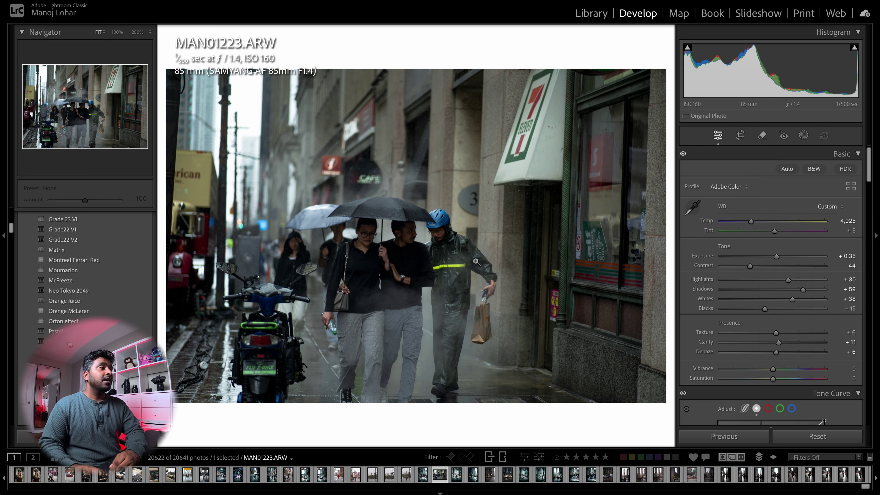
left_click(384, 249)
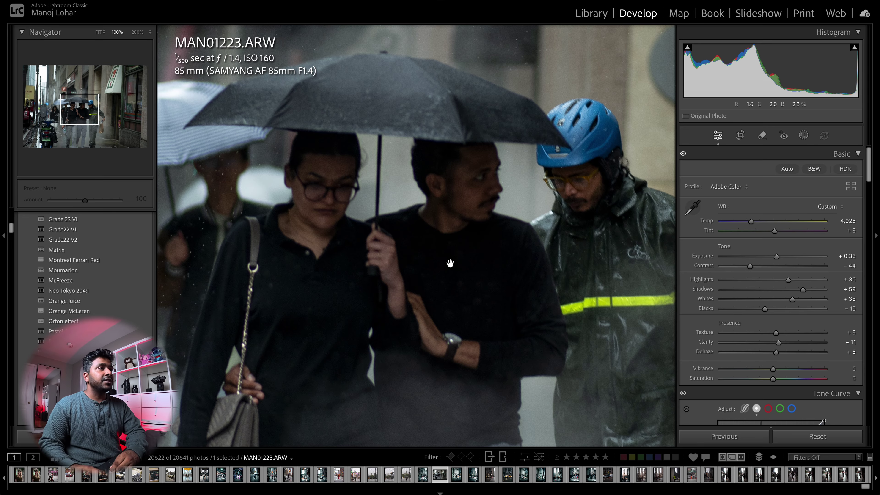
left_click(449, 263)
Set the color mixer saturation to Red +59, Orange +39, Yellow +22 and Green −42.
scroll(740, 272, "down", 2)
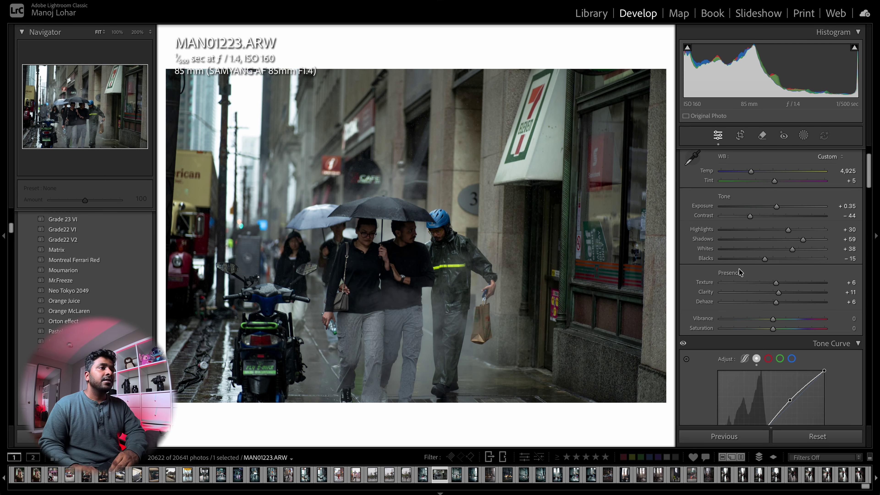
scroll(739, 272, "down", 10)
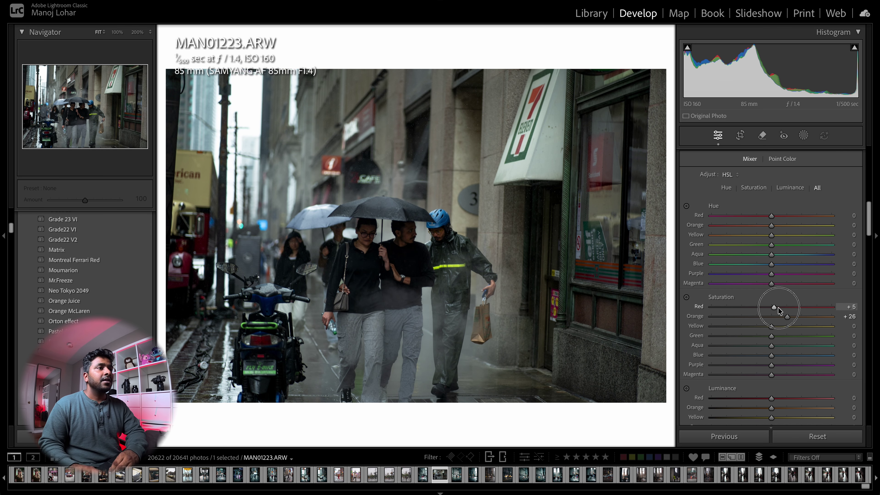
mouse_move(778, 307)
left_mouse_down()
mouse_move(810, 307)
mouse_move(793, 316)
left_mouse_up()
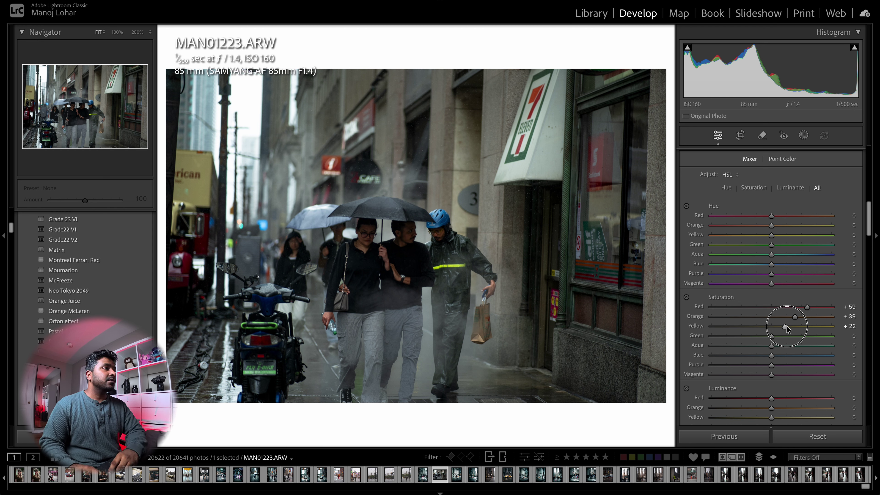
left_click(785, 326)
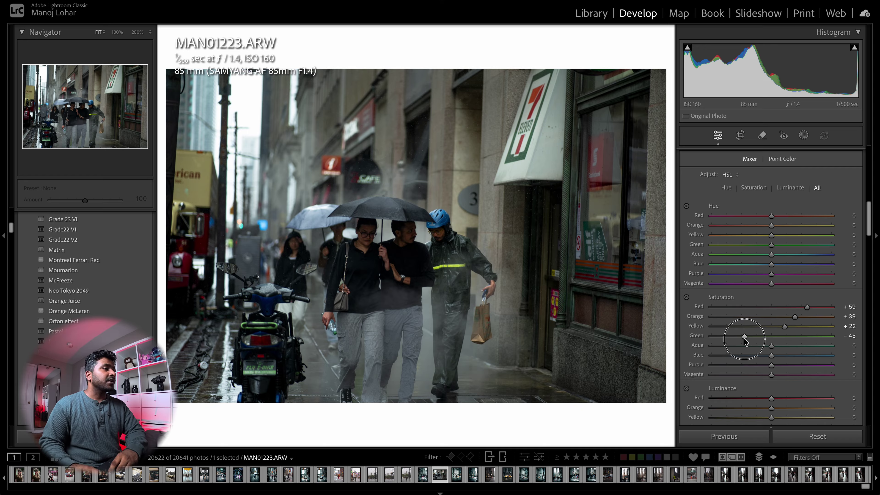
left_click_drag(744, 339, 745, 338)
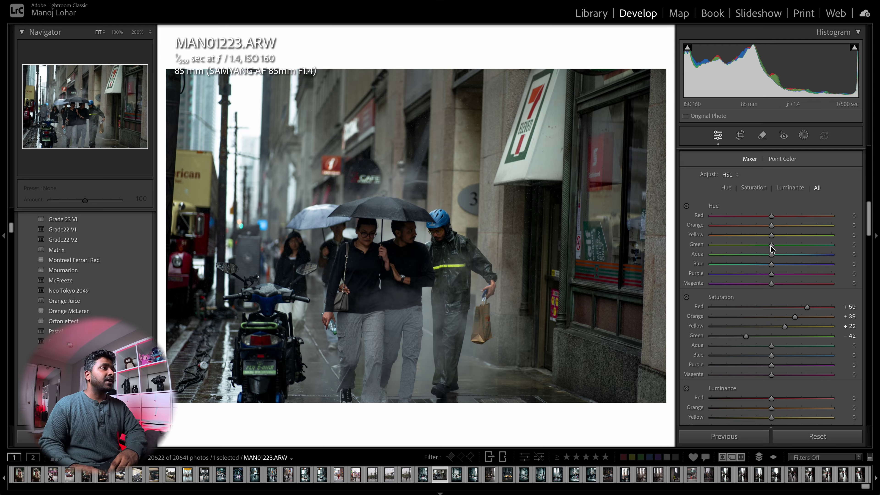
Shift the color mixer hues to Green −97 and Yellow −39.
left_click_drag(771, 248, 705, 256)
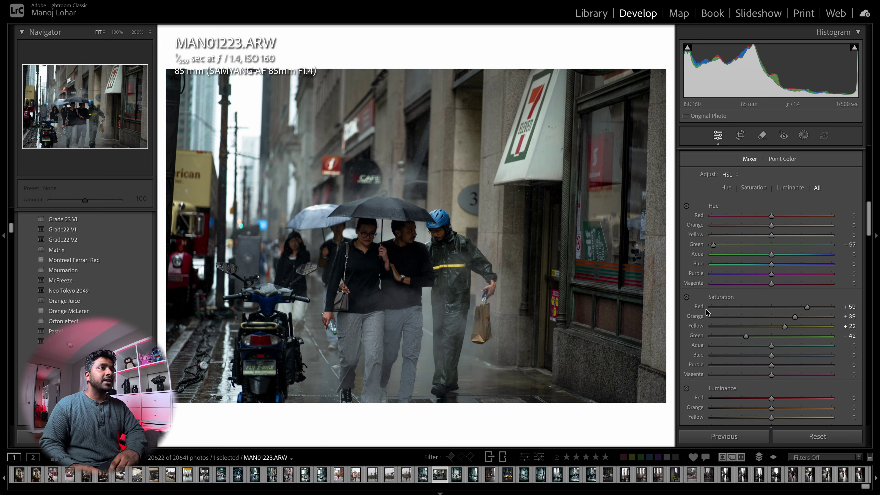
left_click_drag(772, 236, 747, 236)
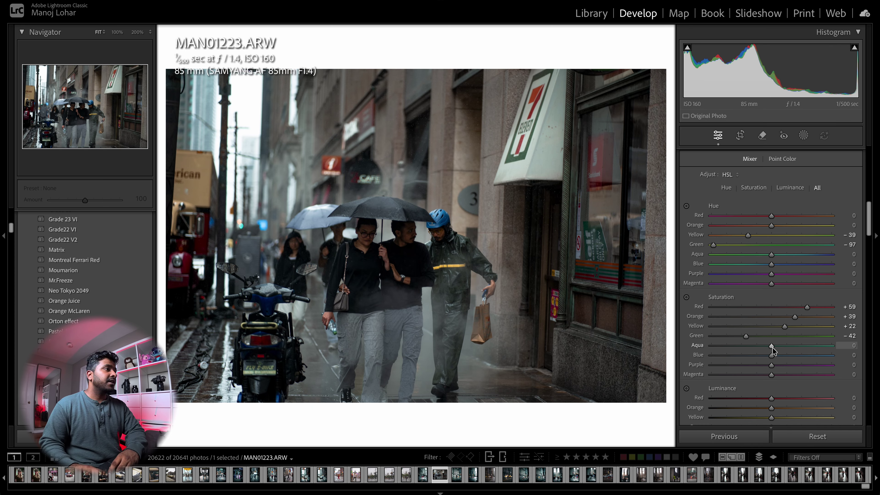
Set the color mixer saturation to Aqua +34, Blue +10, Purple −79 and Magenta −76.
left_click_drag(773, 347, 792, 347)
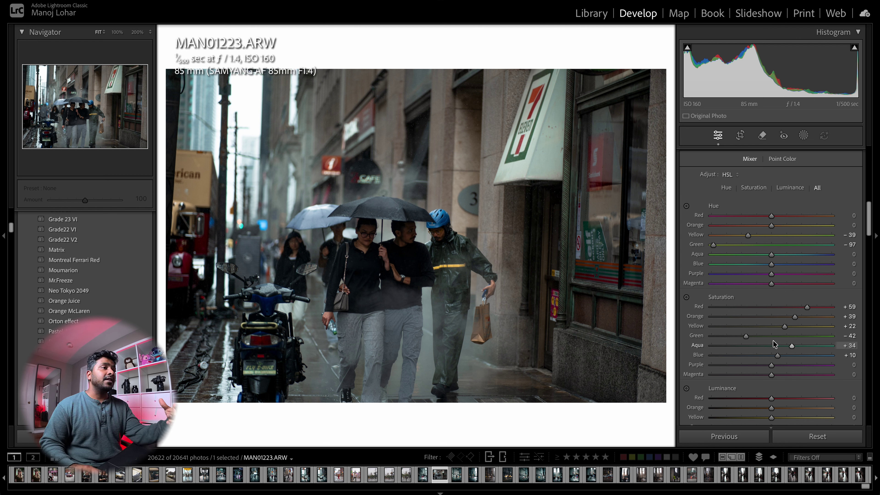
left_click_drag(772, 365, 722, 366)
left_click_drag(775, 377, 724, 367)
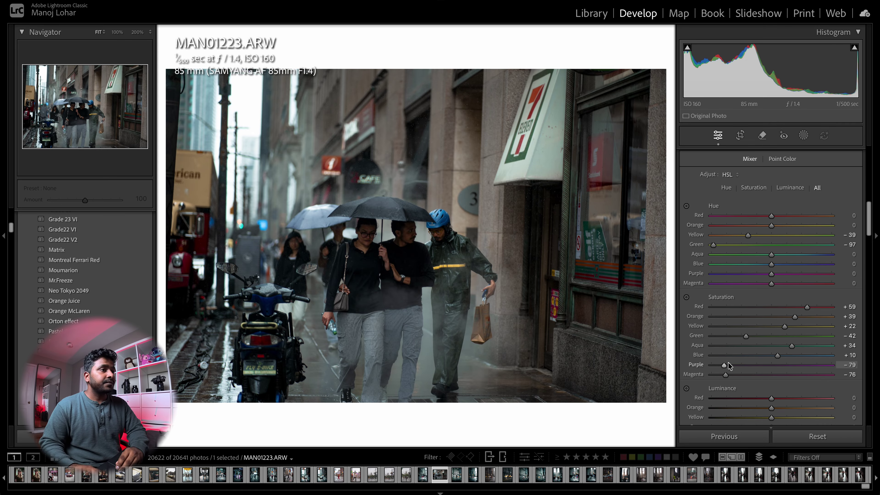
Raise the color mixer luminance to Red +19 and Orange +23, and check the skin tones up close.
scroll(741, 364, "down", 4)
left_click_drag(771, 270, 775, 293)
left_click(393, 245)
left_click(425, 319)
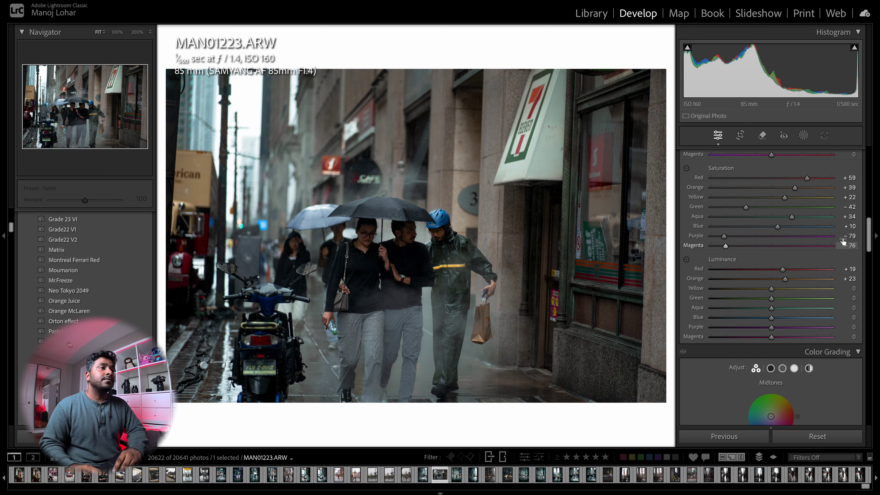
Tint the photo's shadows toward teal-blue with Color Grading.
scroll(753, 265, "down", 1)
scroll(753, 266, "down", 5)
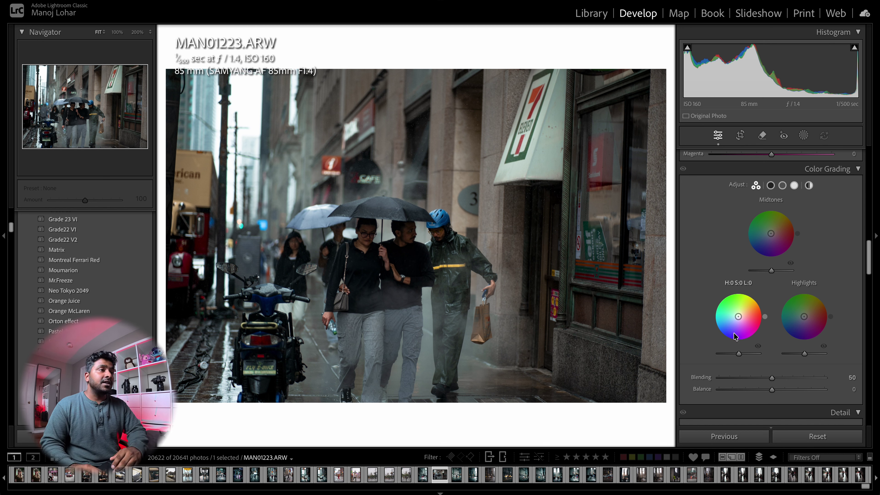
left_click_drag(734, 321, 790, 341)
Set the Sharpening amount to 101 and the Luminance noise reduction to 28.
scroll(774, 328, "down", 5)
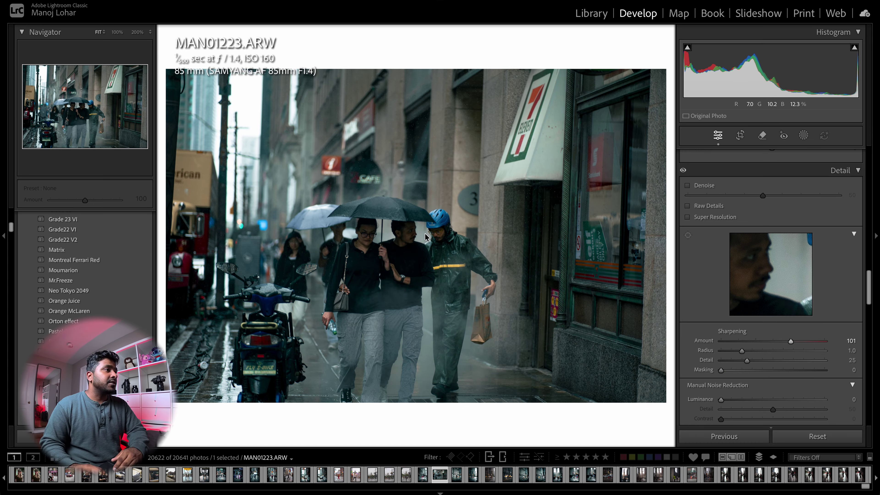
scroll(723, 321, "down", 3)
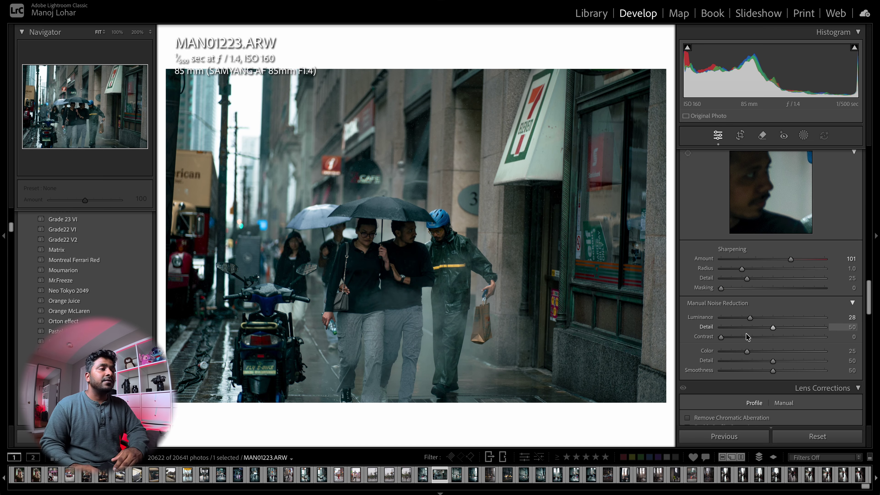
Darken the photo's edges with a post-crop vignette amount of −9.
scroll(747, 333, "down", 10)
scroll(749, 328, "up", 4)
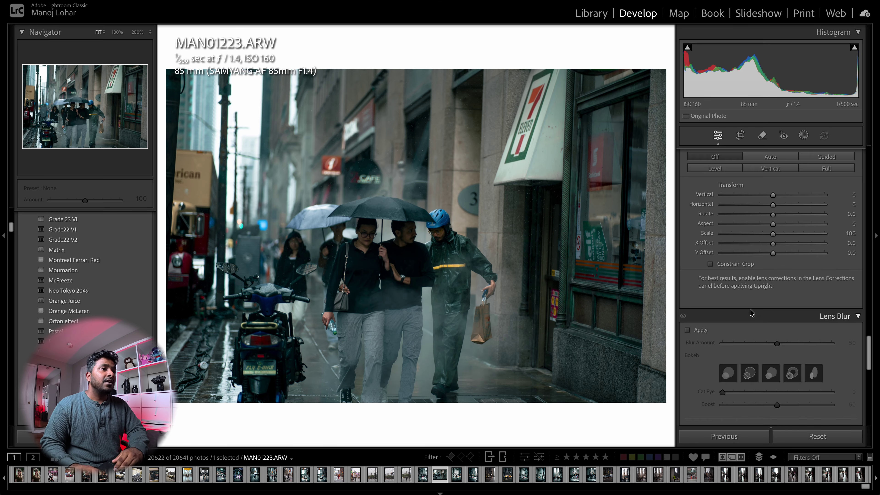
scroll(765, 336, "down", 9)
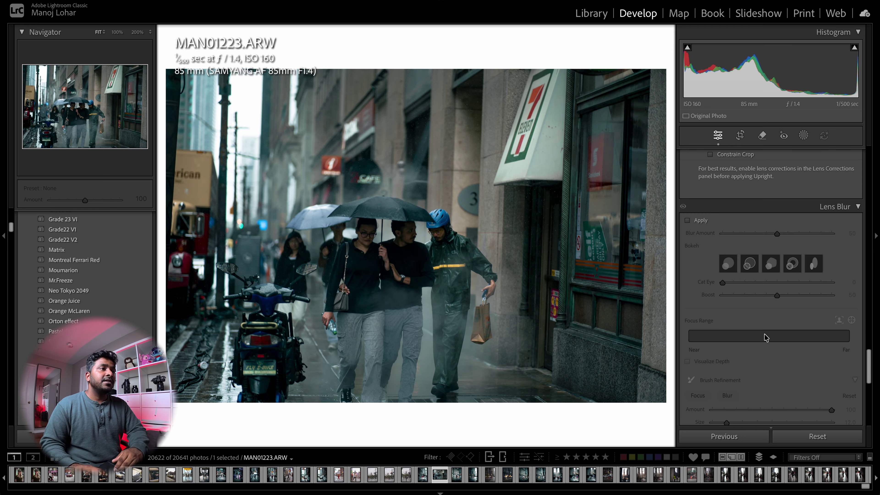
mouse_move(772, 363)
left_mouse_down()
mouse_move(759, 364)
mouse_move(767, 368)
left_mouse_up()
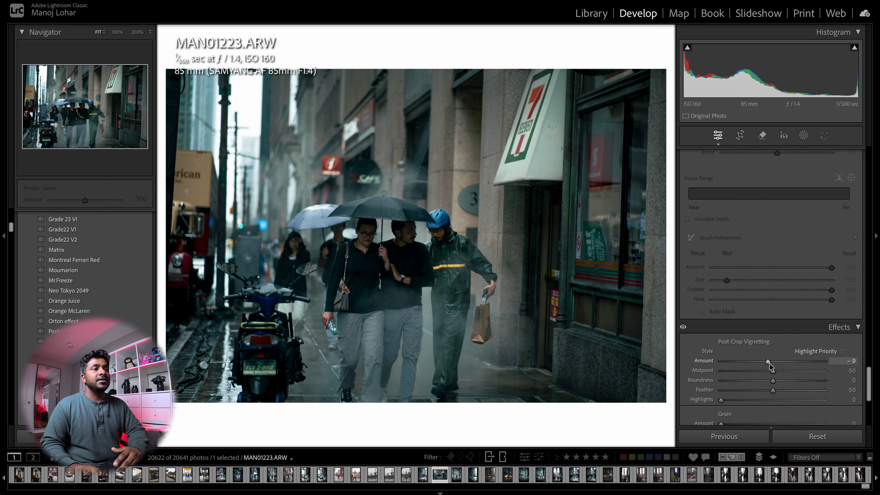
Calibrate the Red Primary to Hue −10 and Saturation +60.
scroll(768, 363, "down", 5)
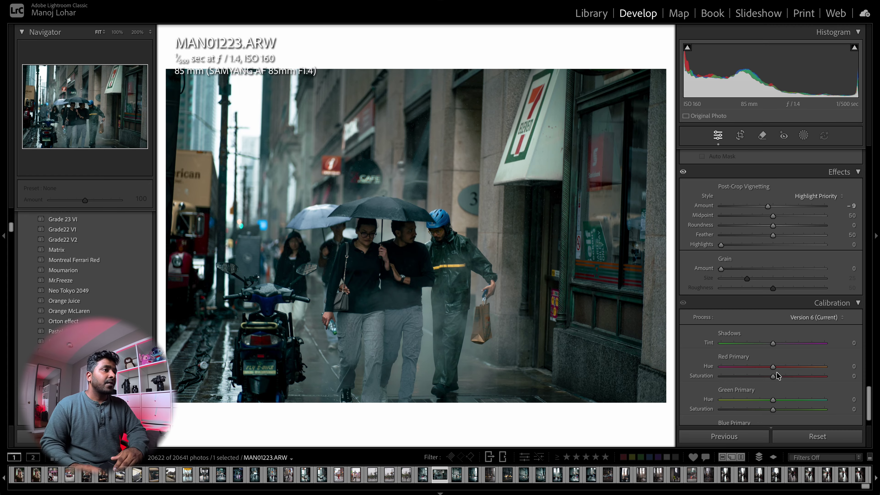
left_click_drag(775, 382, 787, 382)
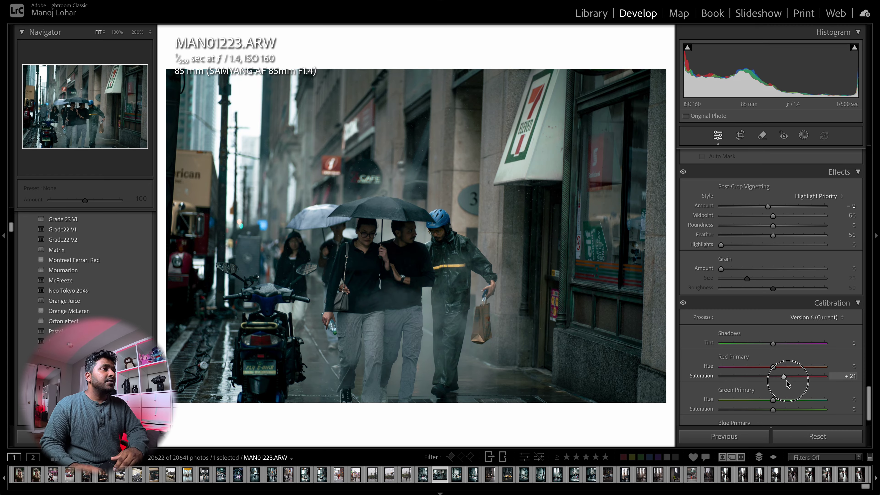
left_click_drag(796, 377, 767, 369)
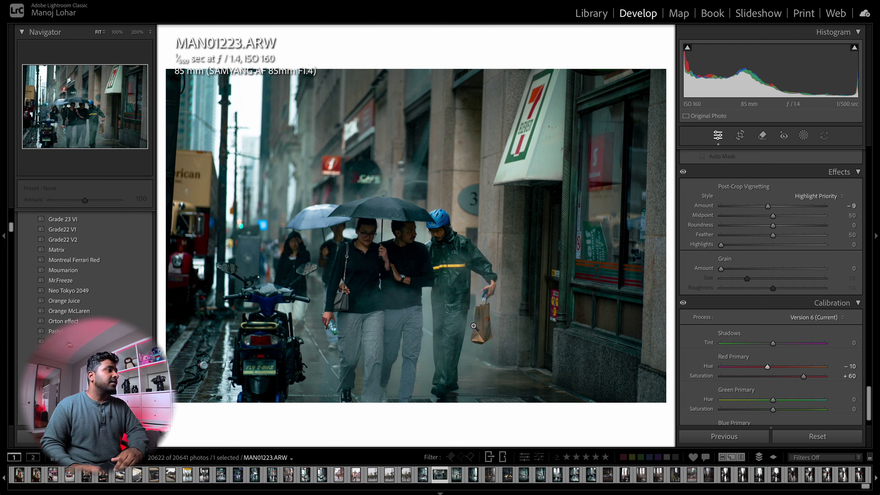
Create a subject mask, and a second mask with a linear gradient running from the photo's right edge inward to the walking people.
left_click(803, 135)
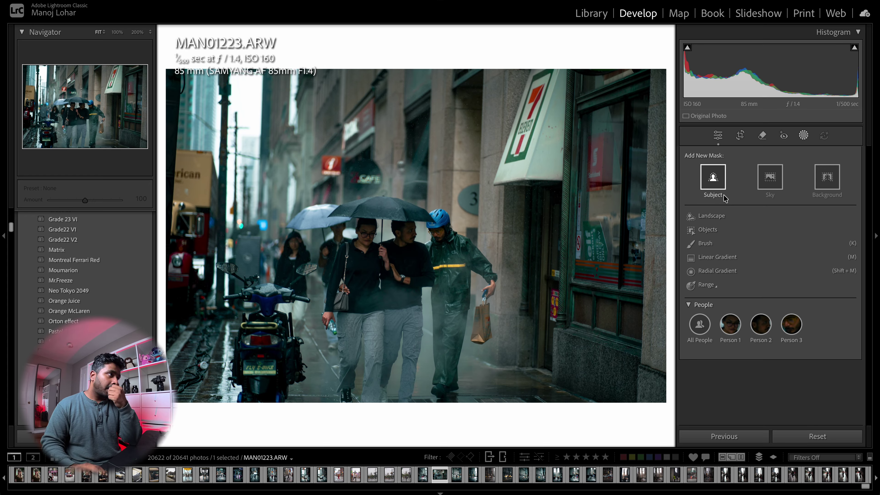
left_click(711, 189)
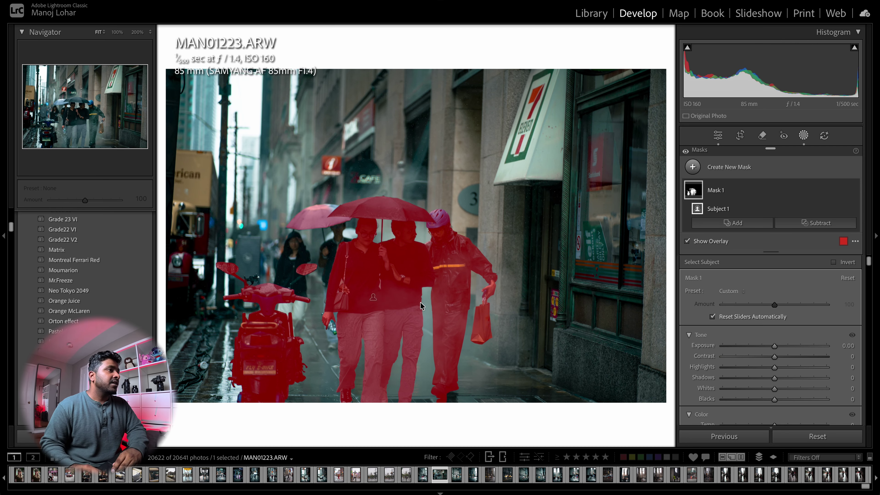
left_click(739, 168)
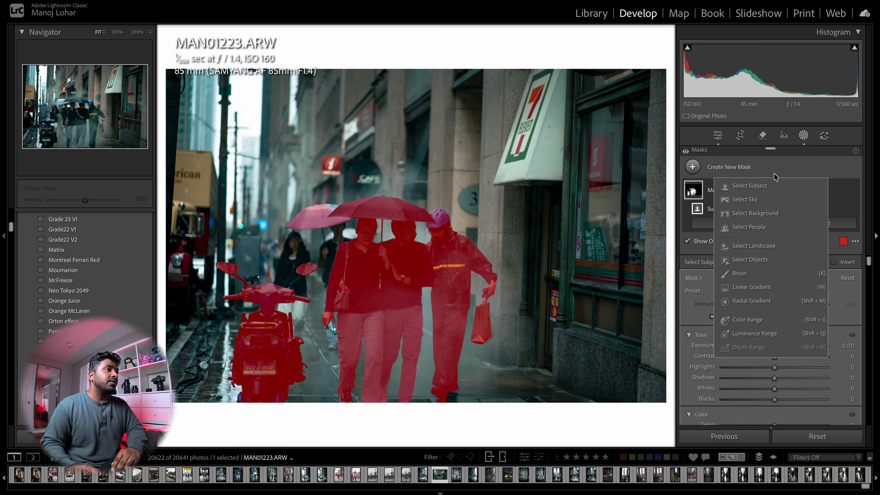
left_click(776, 177)
left_click(739, 168)
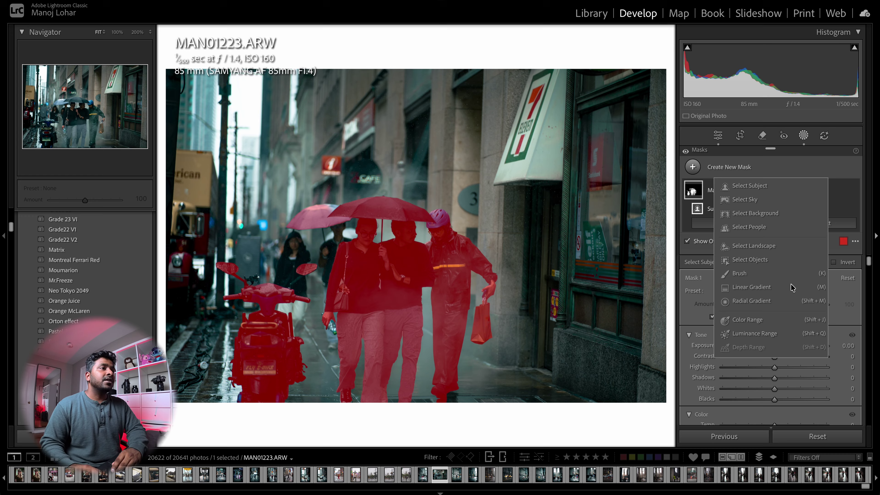
left_click(774, 290)
mouse_move(662, 200)
left_mouse_down()
mouse_move(417, 211)
mouse_move(423, 213)
left_mouse_up()
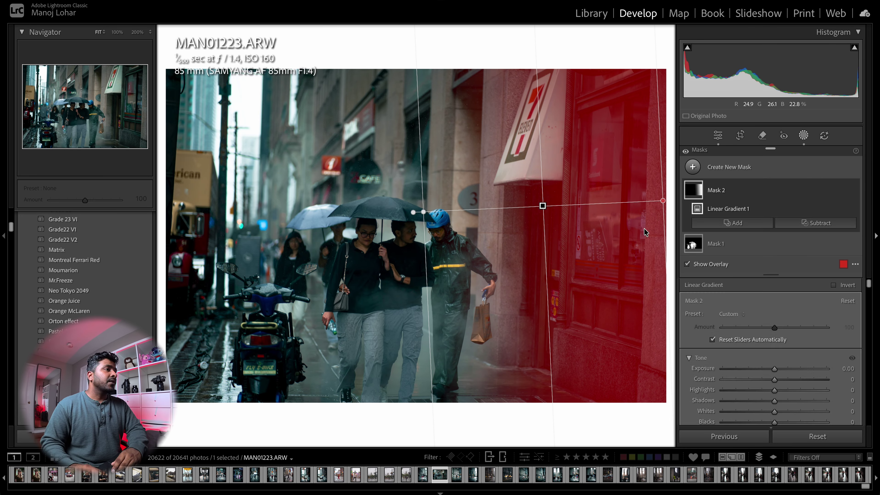
Add two linear gradients to the second mask, from the photo's upper-left side and from its bottom edge, and set the mask's Exposure to −1.15.
left_click(736, 225)
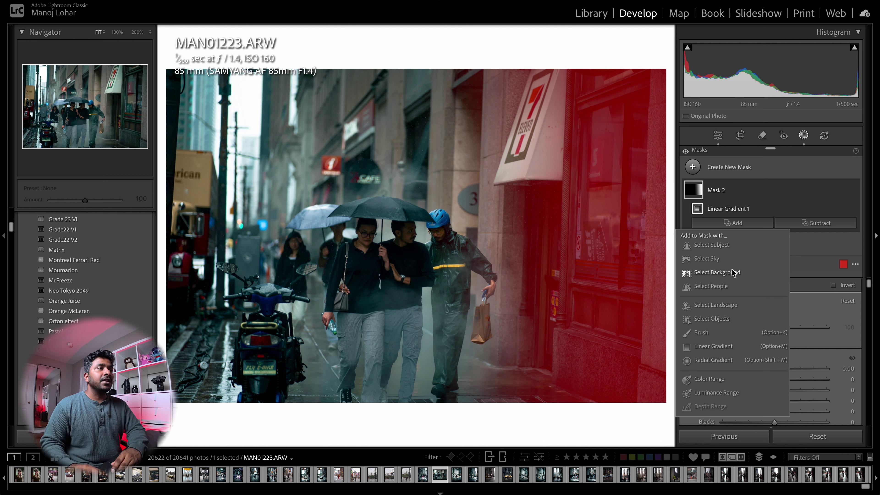
left_click(737, 347)
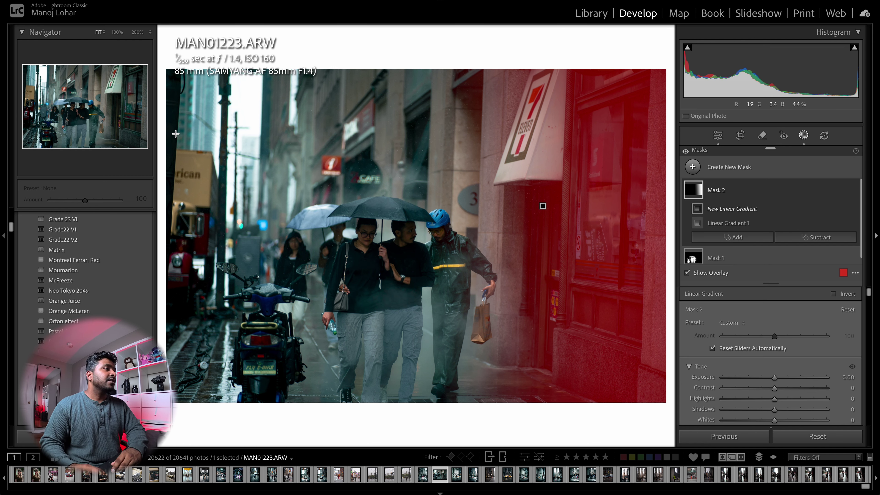
left_click_drag(166, 130, 354, 263)
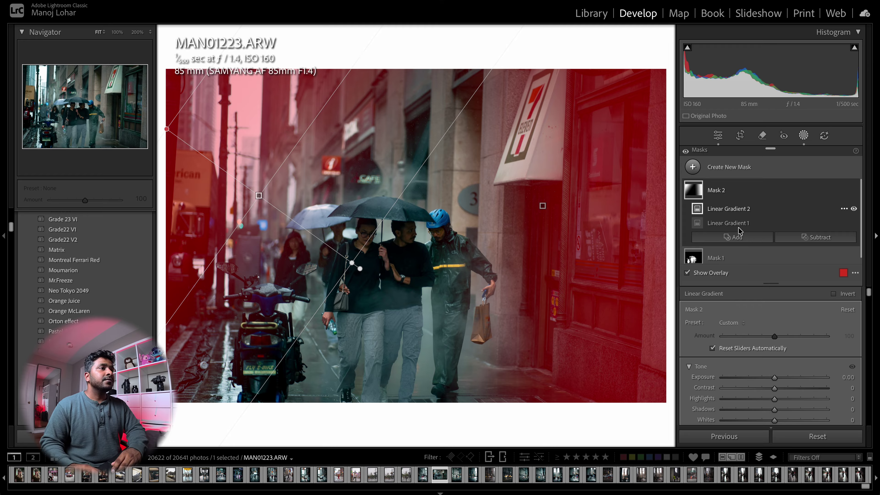
left_click(741, 238)
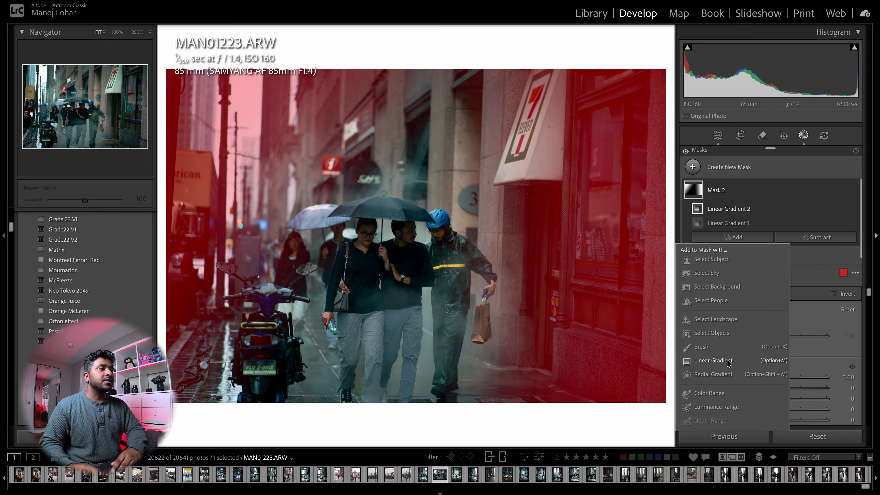
left_click(713, 360)
left_click_drag(247, 435, 275, 331)
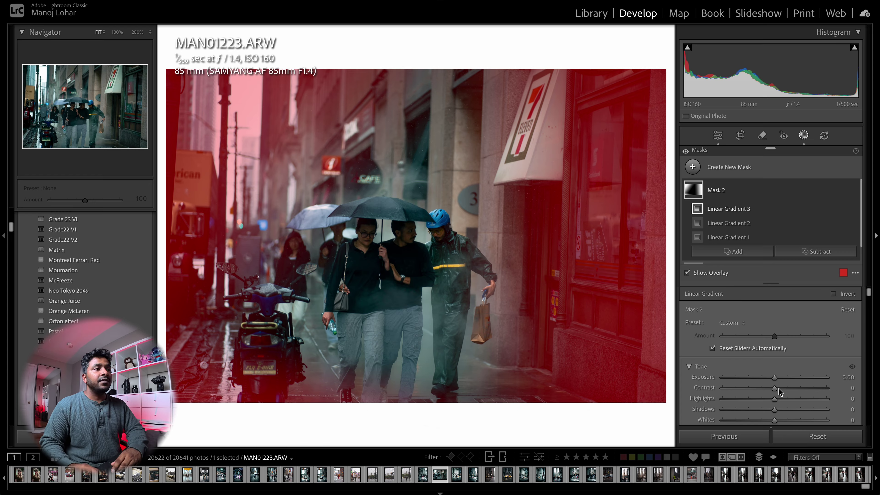
left_click_drag(774, 379, 759, 377)
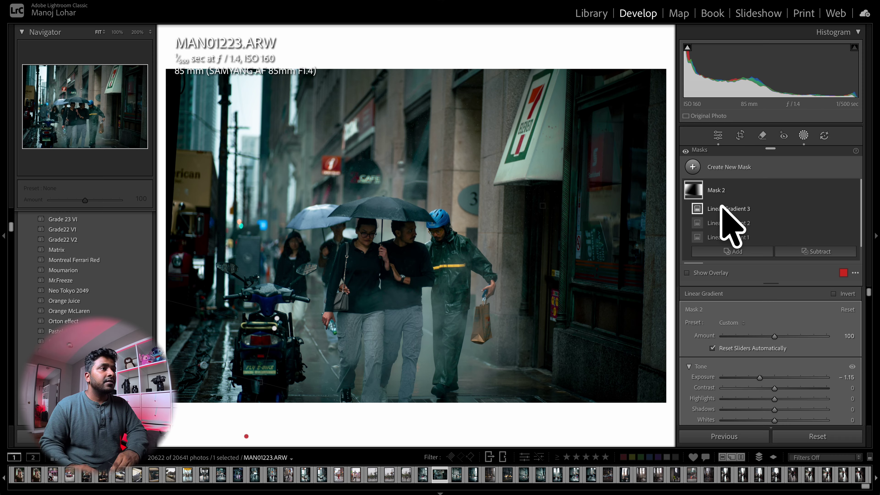
Adjust the subject mask to Exposure 0.10, Highlights 10, Shadows 68, Whites 8 and Blacks −12, with its overlay hidden.
scroll(719, 256, "down", 2)
left_click(728, 228)
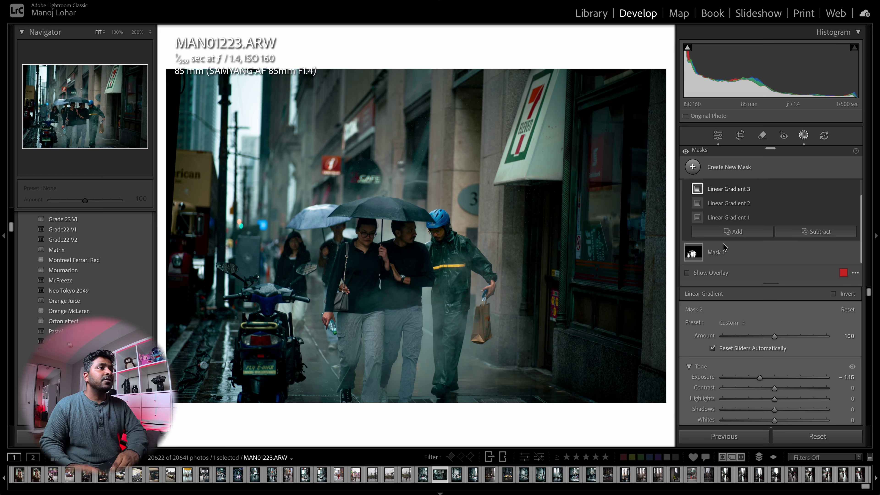
left_click(688, 265)
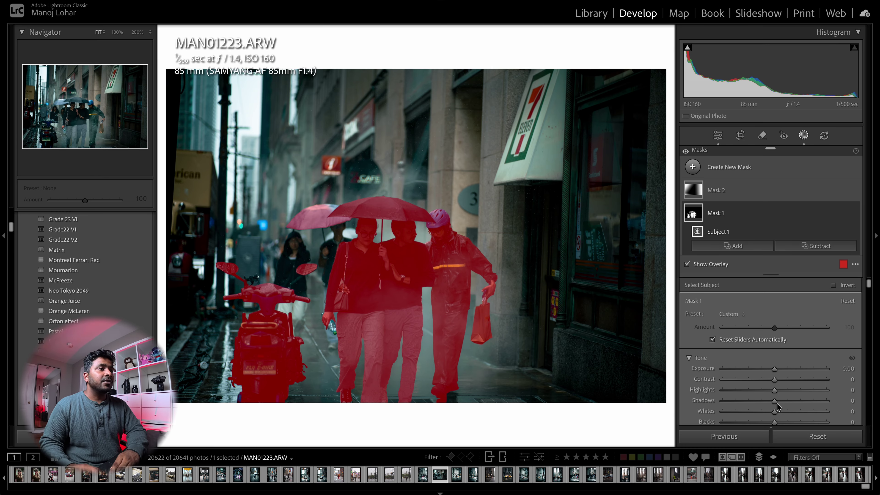
key("o")
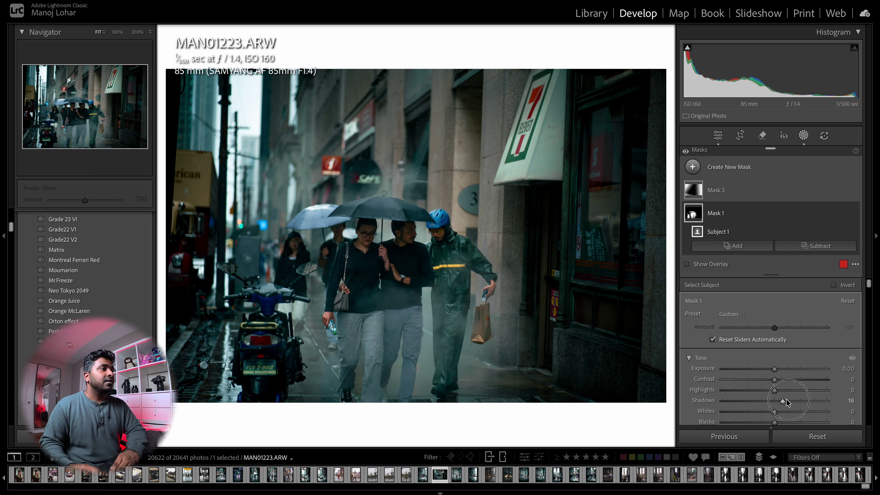
left_click_drag(786, 399, 812, 398)
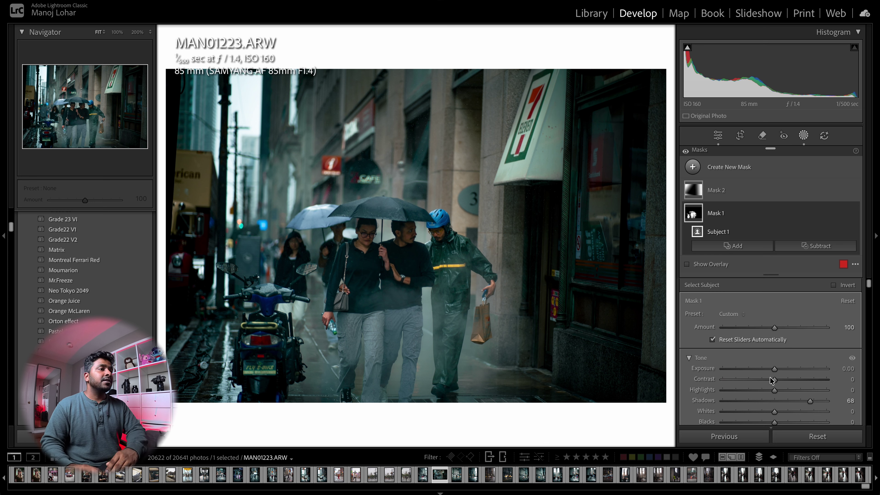
left_click_drag(775, 369, 777, 371)
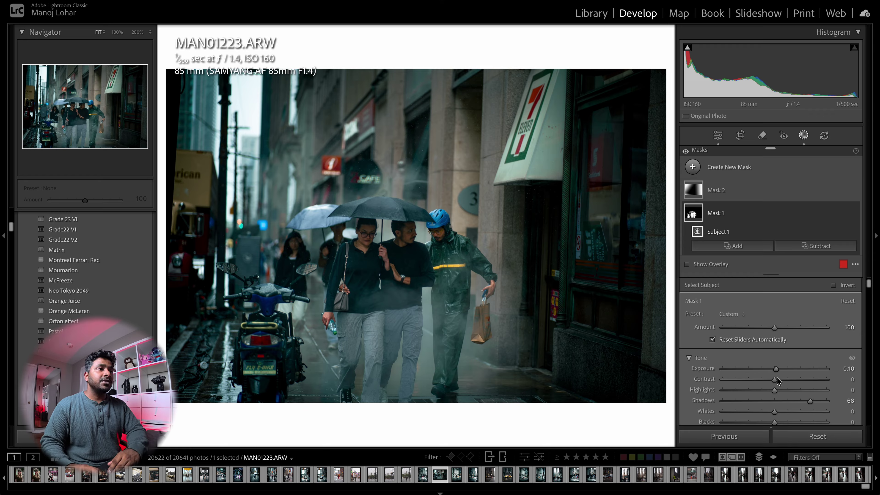
left_click_drag(775, 381, 779, 411)
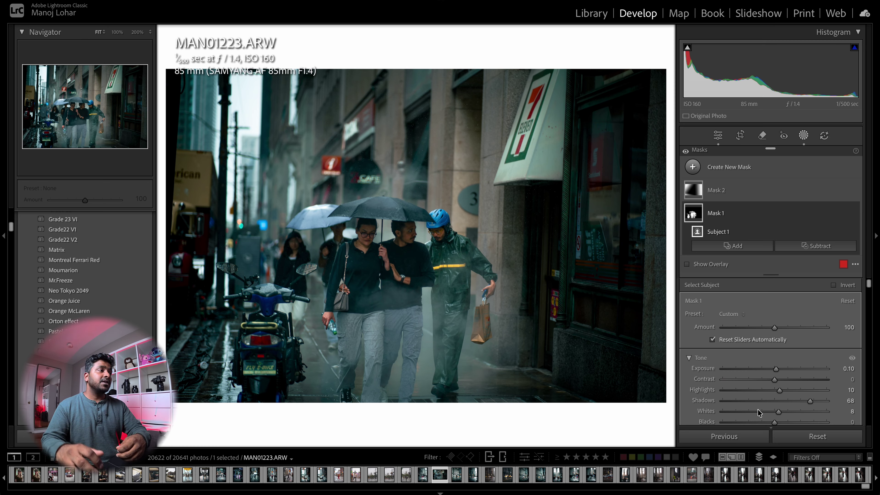
scroll(783, 421, "down", 3)
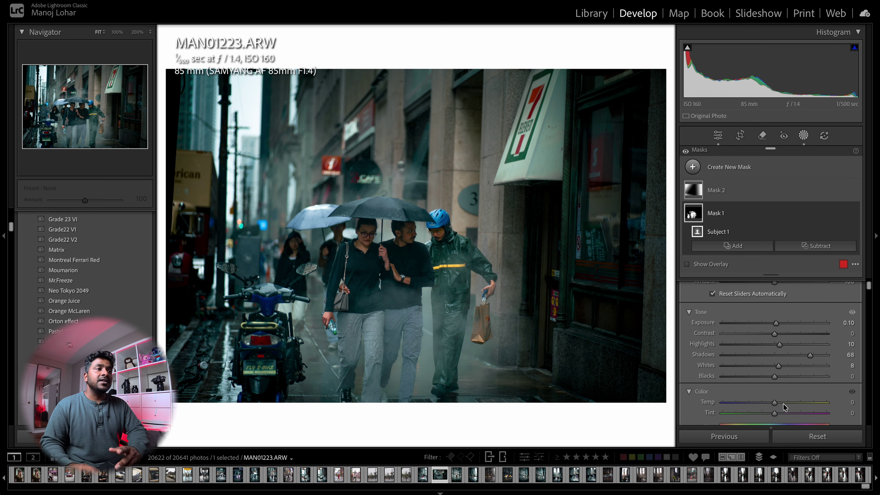
mouse_move(774, 376)
left_mouse_down()
mouse_move(748, 376)
mouse_move(768, 376)
left_mouse_up()
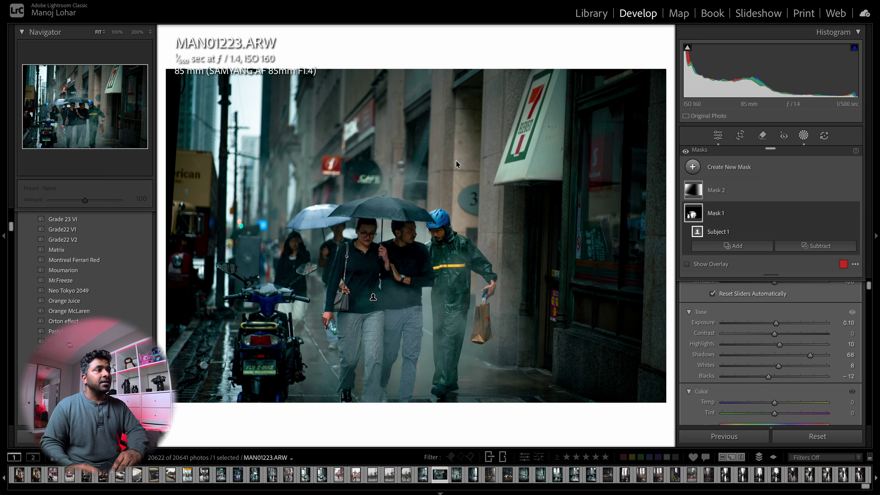
Lower the whole photo's color mixer saturation to Yellow −36, Aqua −33 and Blue −45, and compare the edit with the original.
scroll(746, 304, "down", 5)
scroll(748, 346, "up", 1)
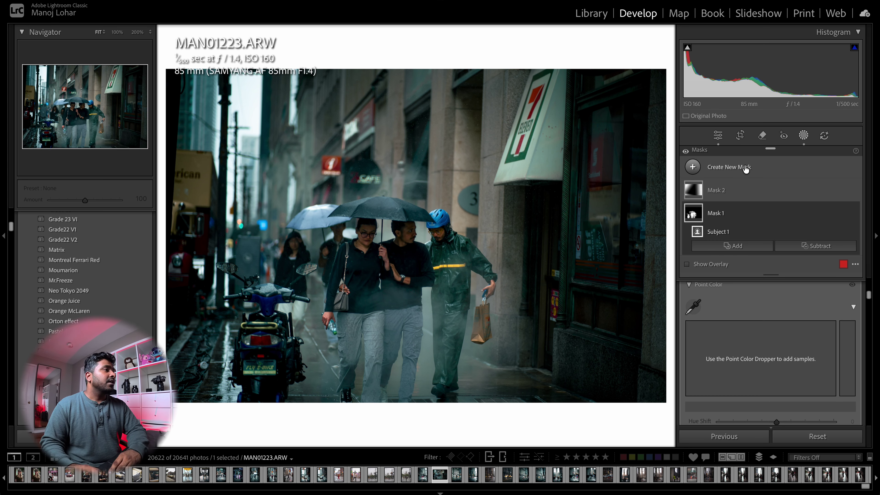
left_click(718, 135)
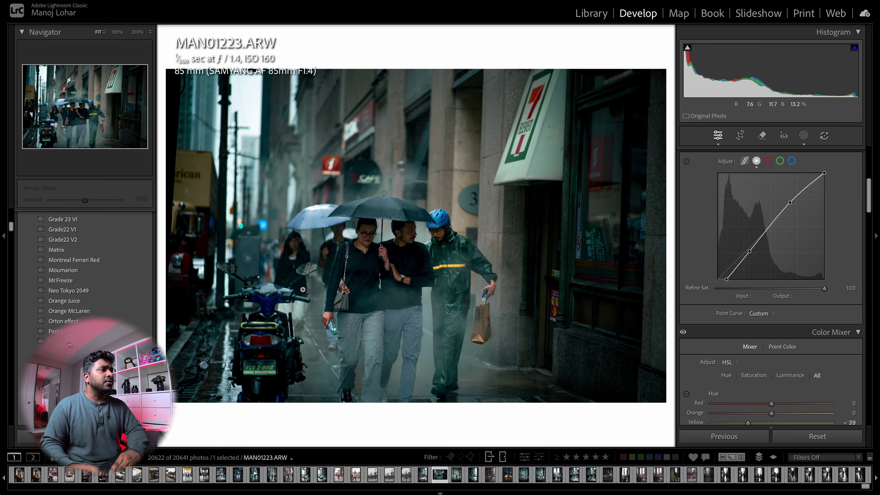
scroll(775, 325, "down", 10)
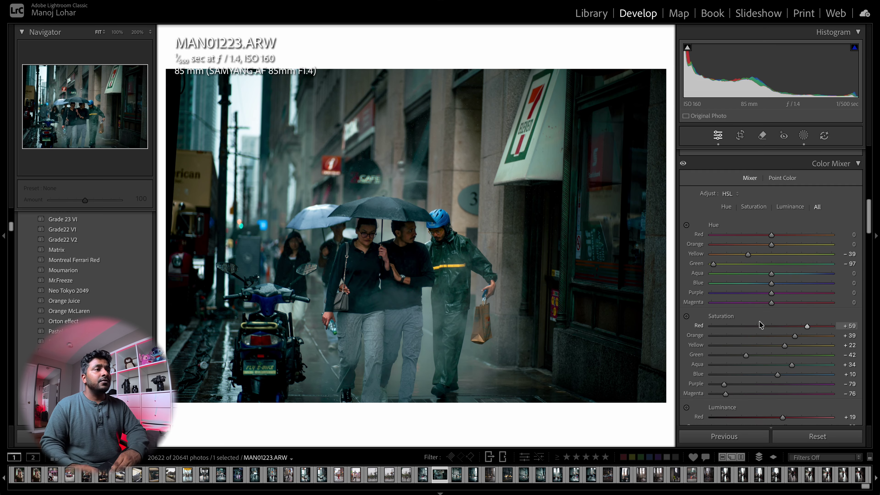
left_click_drag(774, 325, 743, 316)
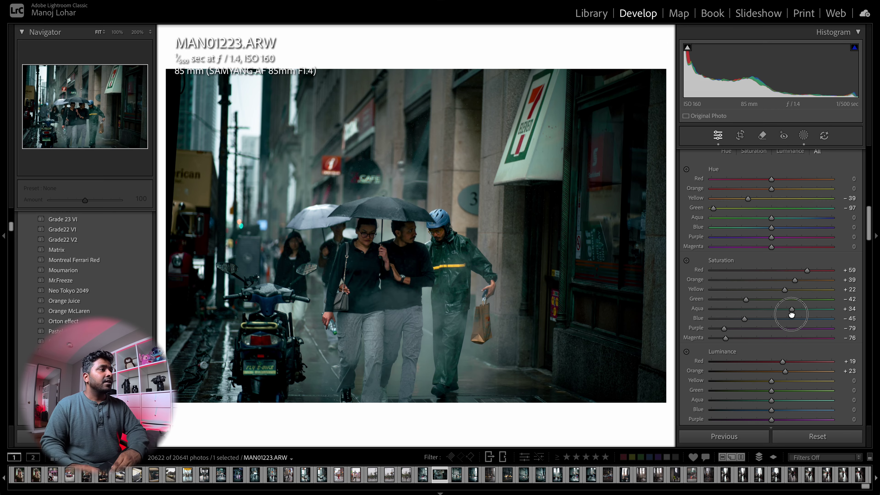
scroll(734, 314, "down", 1)
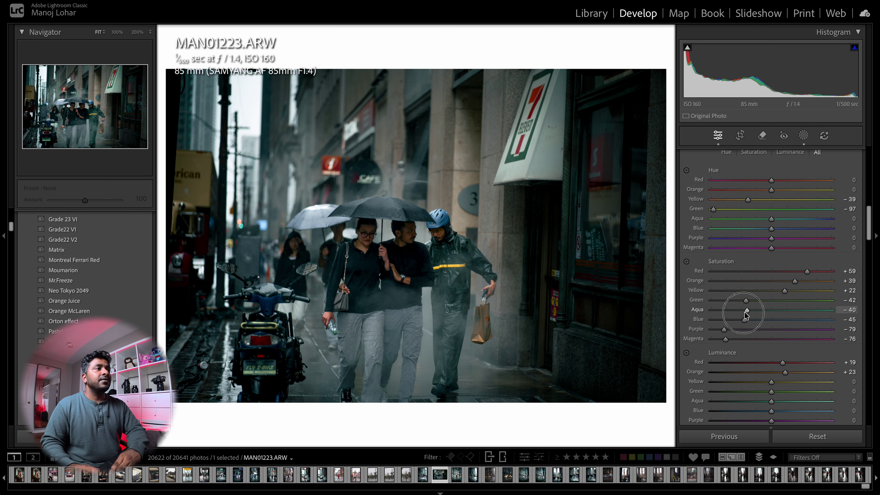
left_click(730, 312)
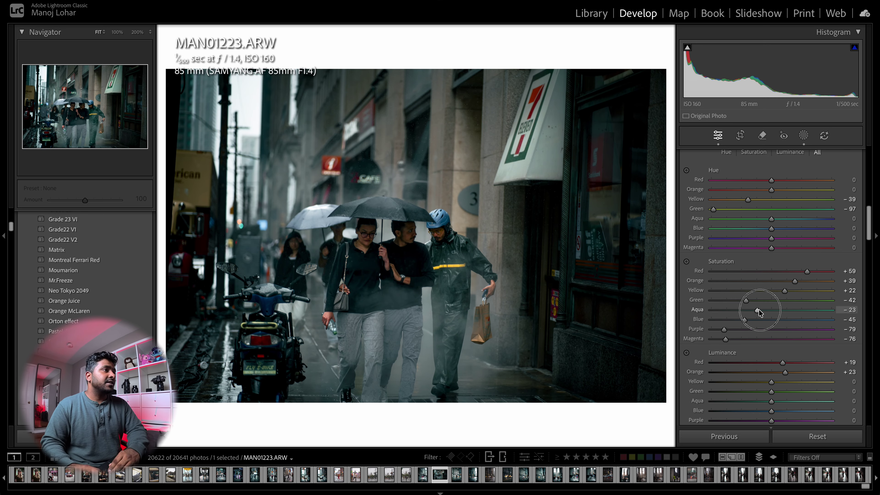
left_click_drag(758, 309, 750, 290)
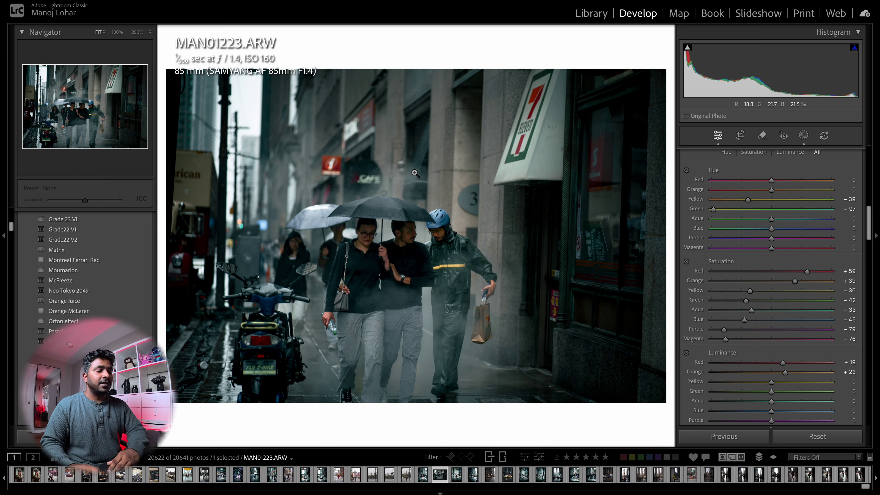
key("backslash")
key("backslash")
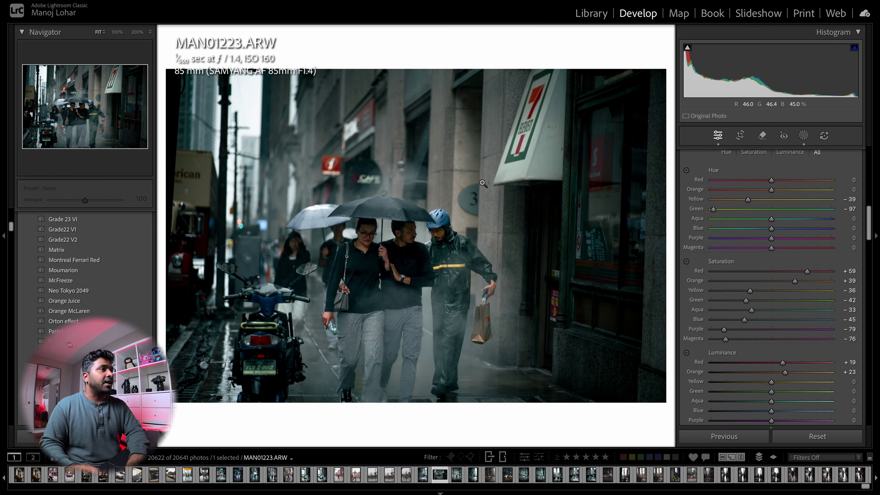
key("backslash")
key("backslash")
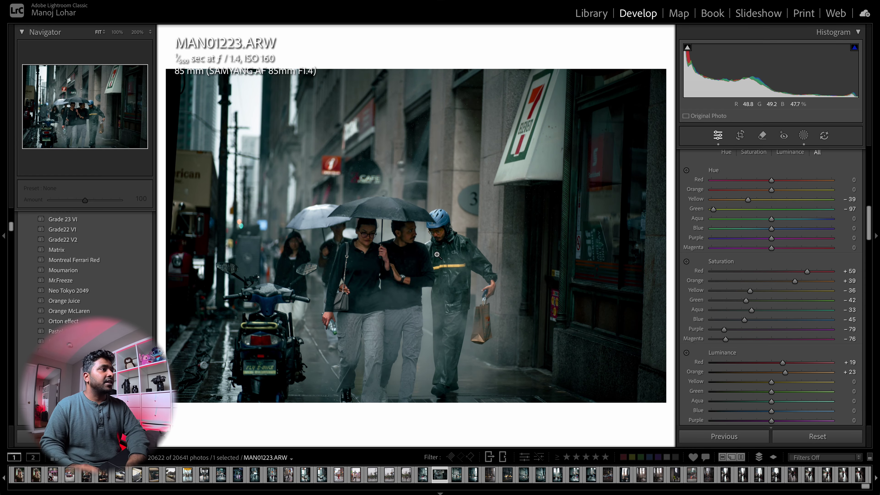
Create a radial gradient mask around the walking people, set its Highlights to 100, and nudge it slightly upward.
left_click(803, 136)
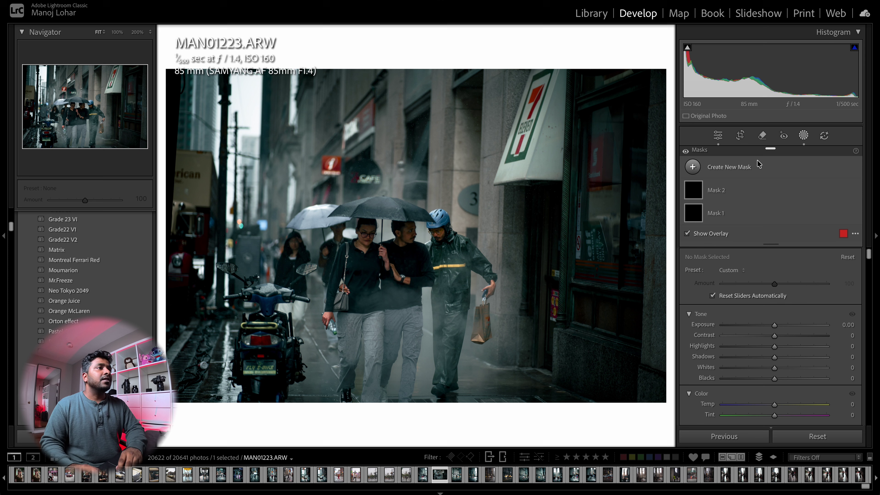
left_click(725, 172)
left_click(755, 304)
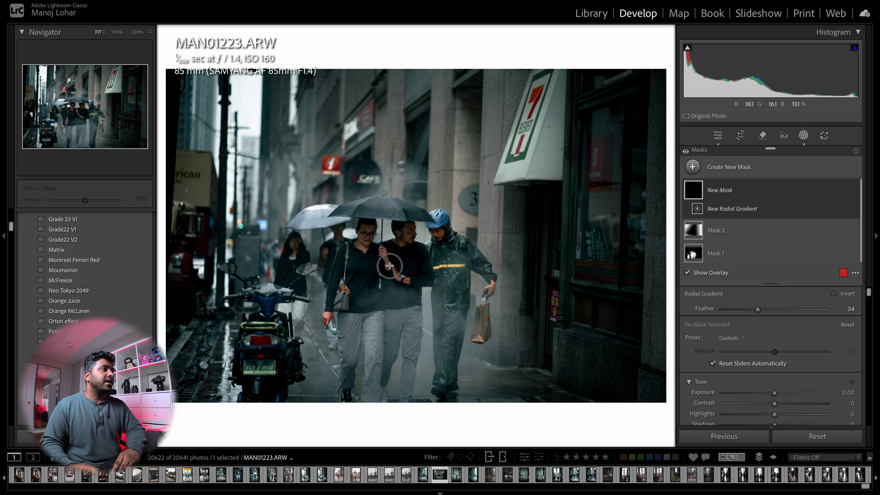
left_click_drag(390, 266, 534, 350)
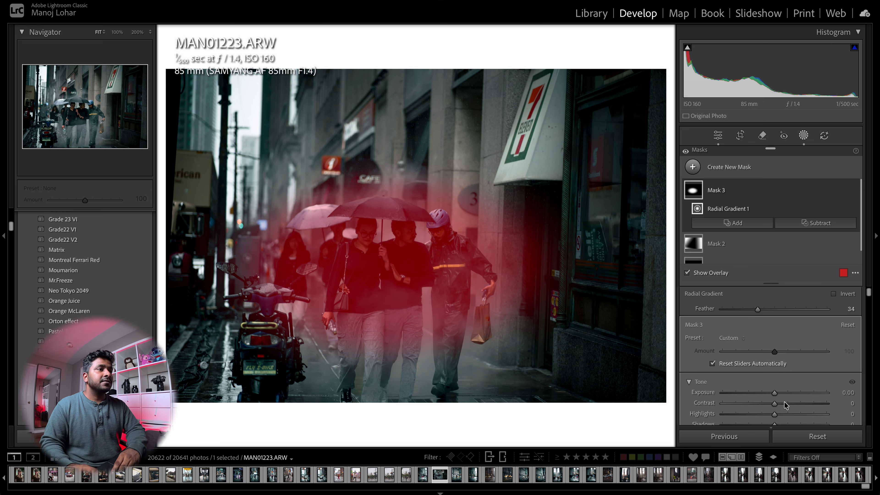
scroll(784, 402, "down", 4)
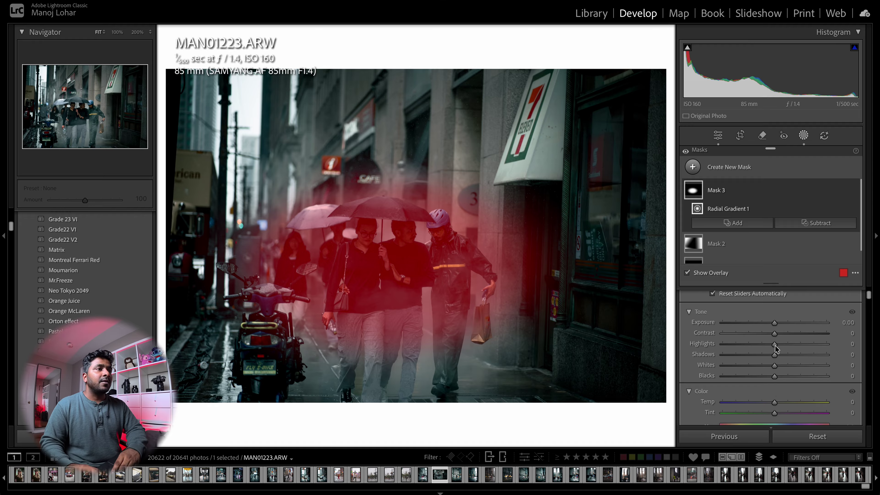
left_click_drag(775, 345, 832, 337)
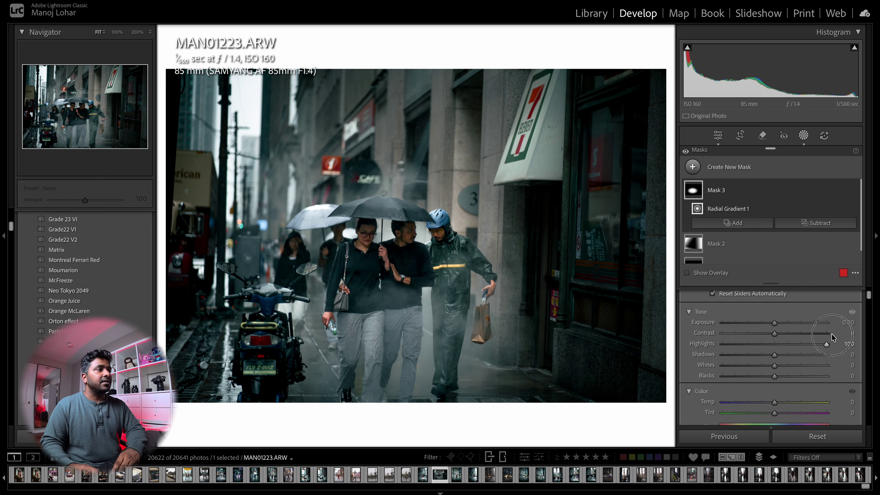
left_click_drag(387, 267, 388, 258)
Move the bottom linear gradient of the second mask farther up into the photo, toward the walking people, and leave masking.
left_click(716, 243)
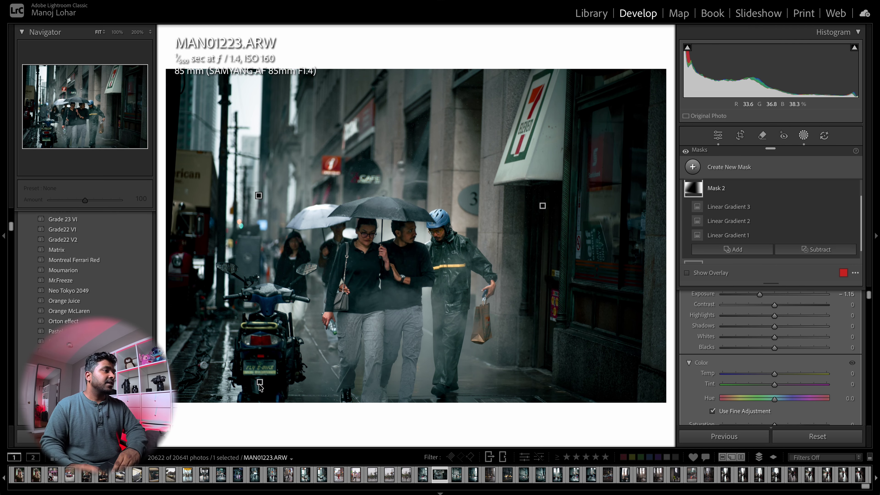
left_click_drag(260, 383, 315, 356)
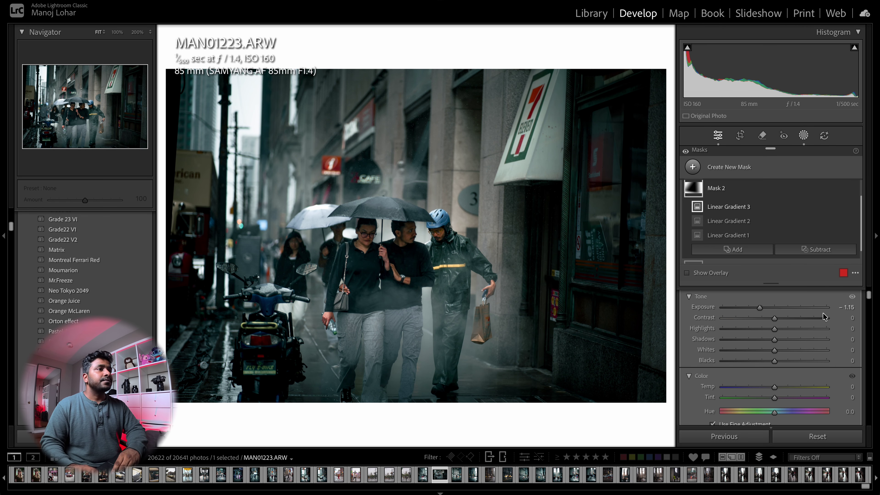
left_click(717, 135)
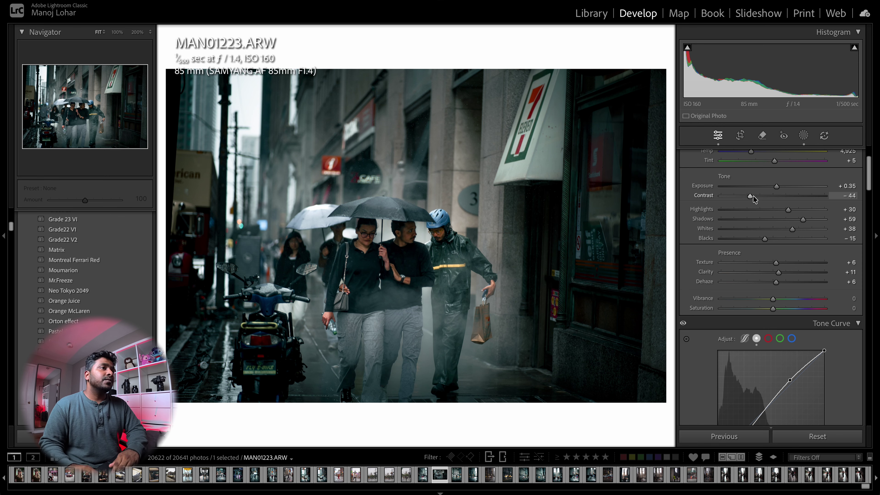
Set the whole photo's Contrast to −38 and compare the edit with the original.
scroll(753, 195, "up", 4)
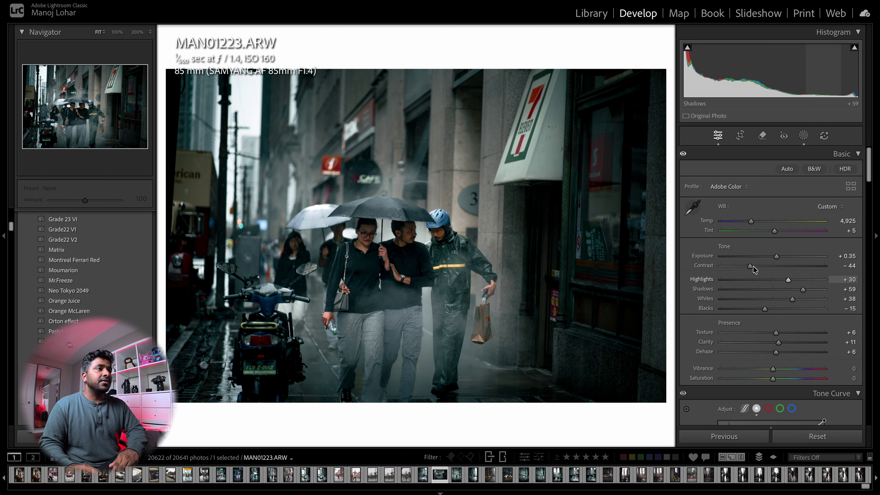
mouse_move(763, 265)
left_mouse_down()
mouse_move(743, 268)
mouse_move(752, 269)
left_mouse_up()
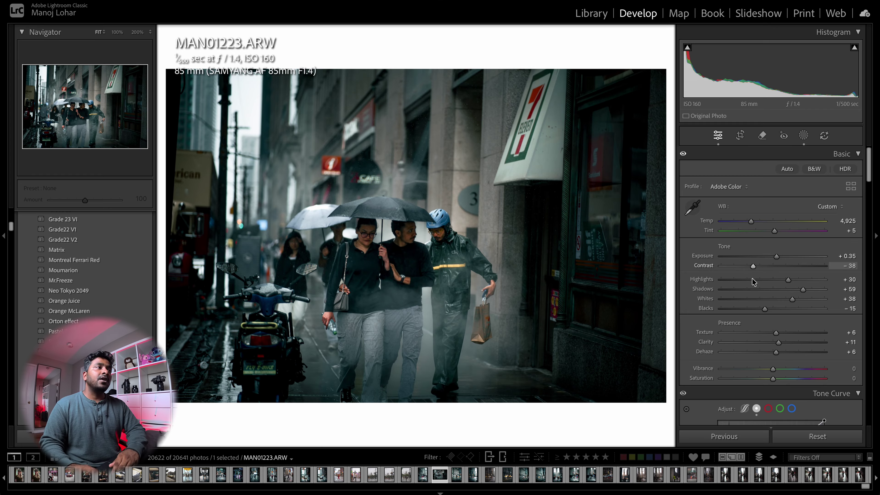
scroll(755, 274, "down", 1)
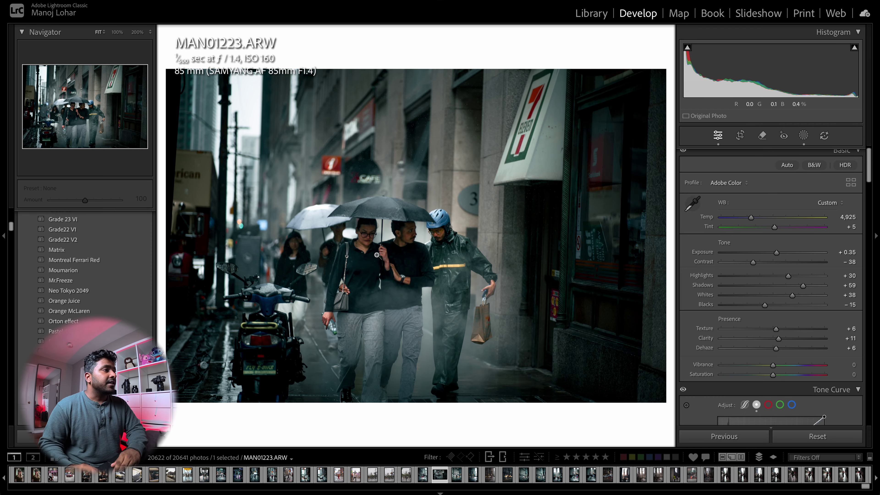
key("backslash")
key("backslash")
key("backslash")
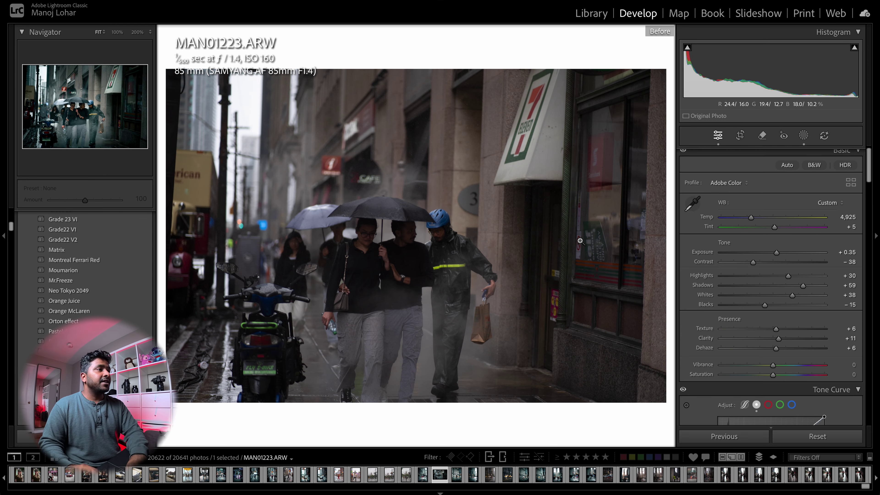
key("backslash")
key("backslash")
key("backslash")
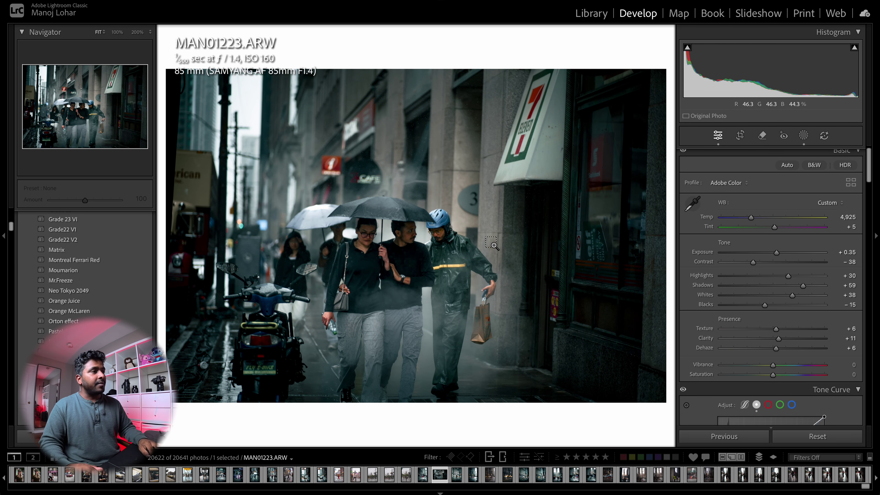
Copy the photo's develop settings, including all three masks but without crop, transform and remove settings.
key("super+shift+c")
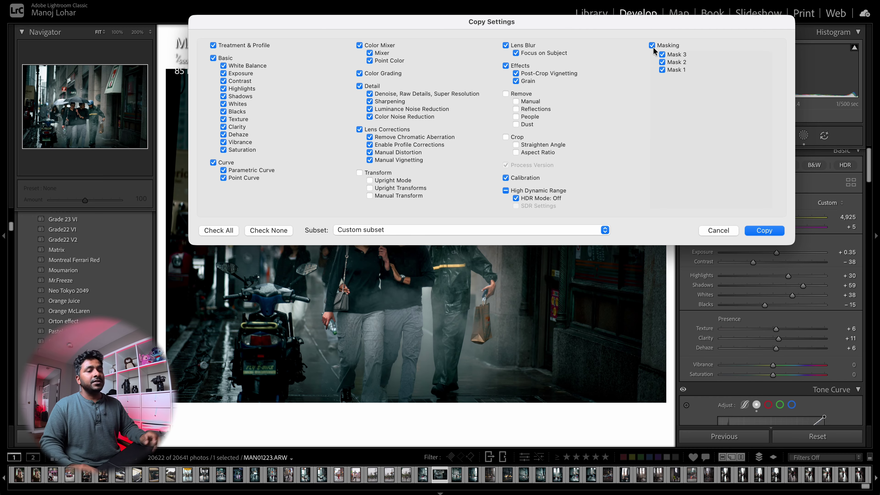
key("Return")
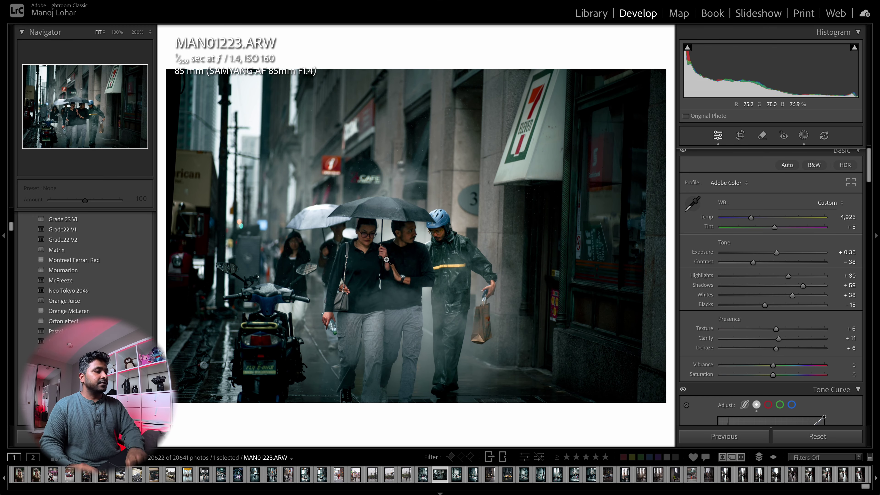
key("super+shift+c")
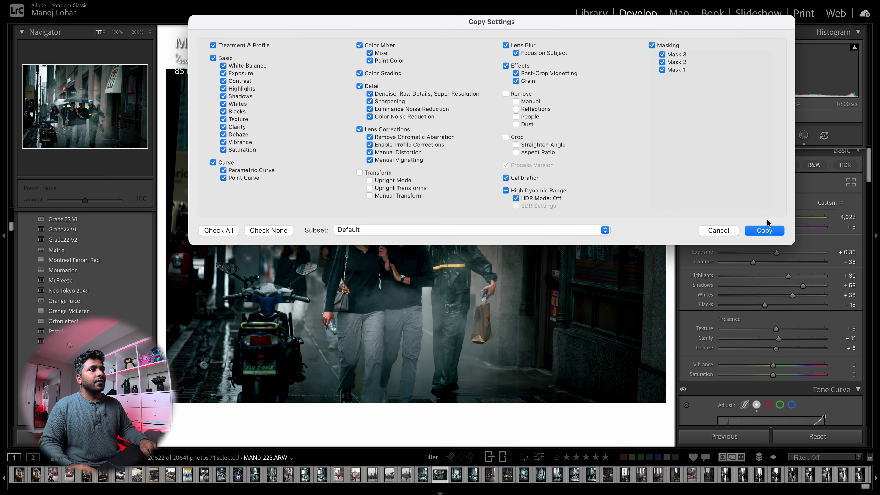
key("Return")
Find the unedited street photo MAN01214 in the library grid and open it for developing.
key("g")
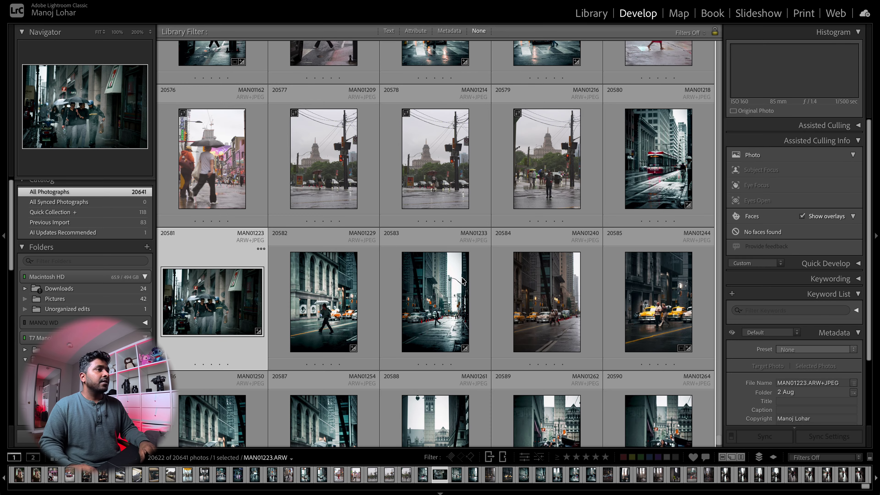
scroll(542, 305, "down", 1)
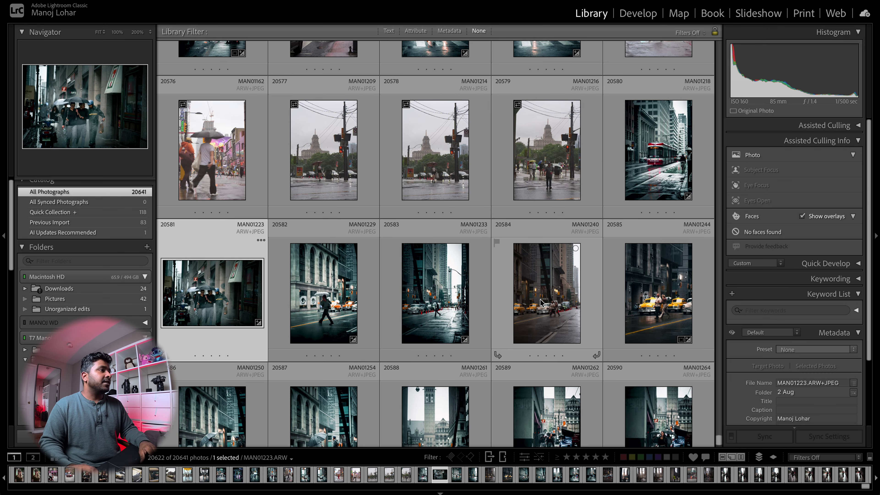
scroll(224, 322, "down", 5)
scroll(218, 312, "up", 8)
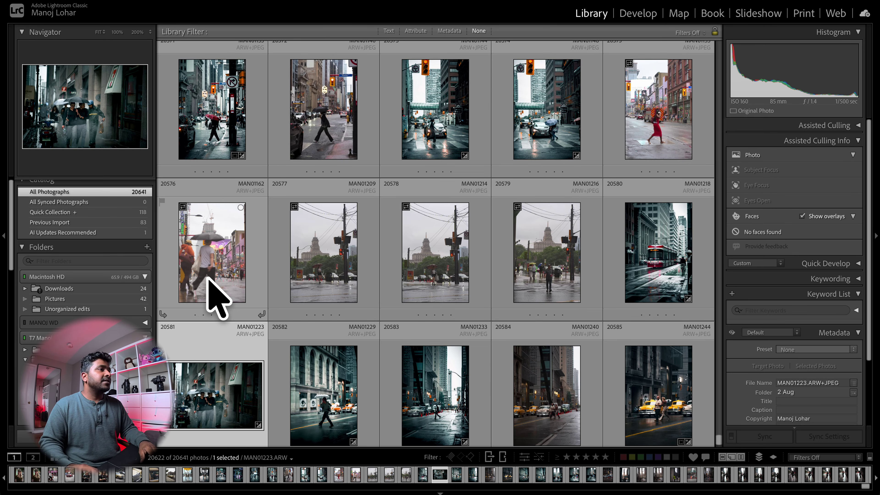
double_click(433, 272)
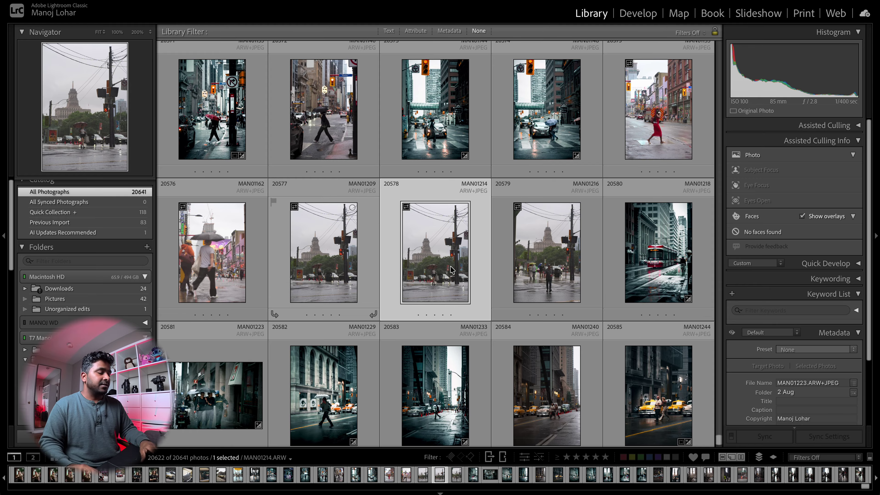
key("d")
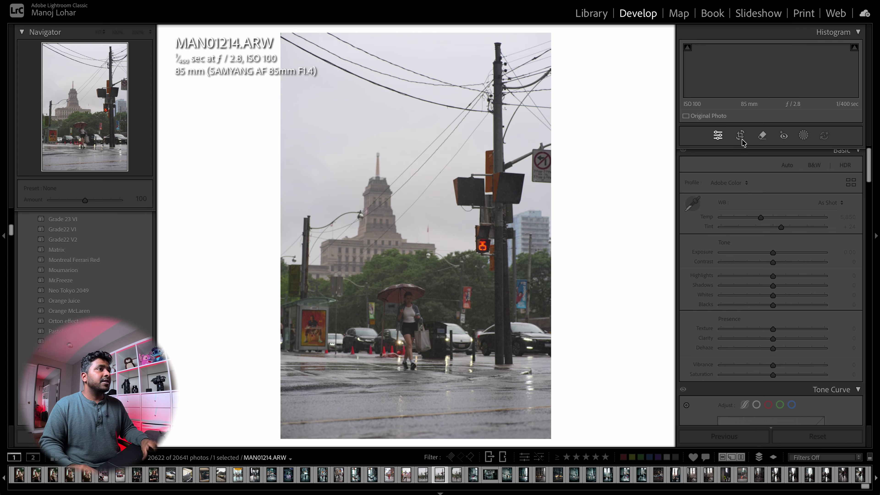
Crop the photo in its original aspect ratio, tightening on the tower and the woman with the umbrella.
left_click(740, 138)
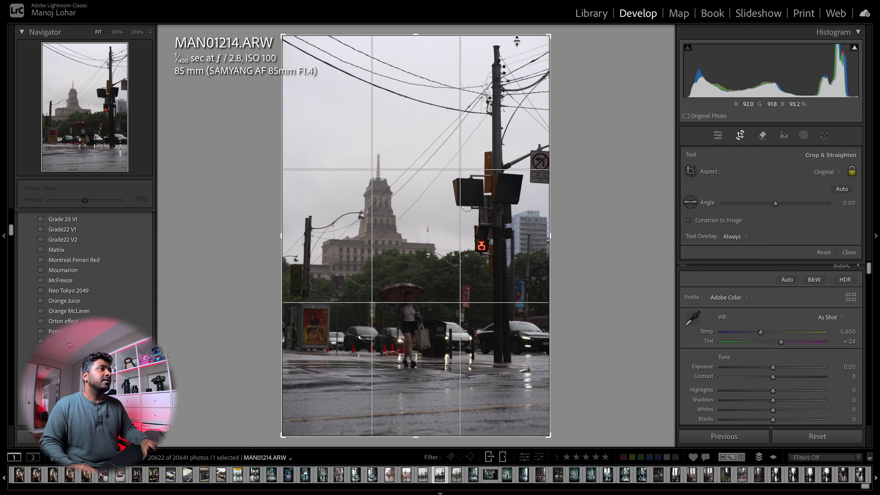
left_click_drag(551, 33, 511, 93)
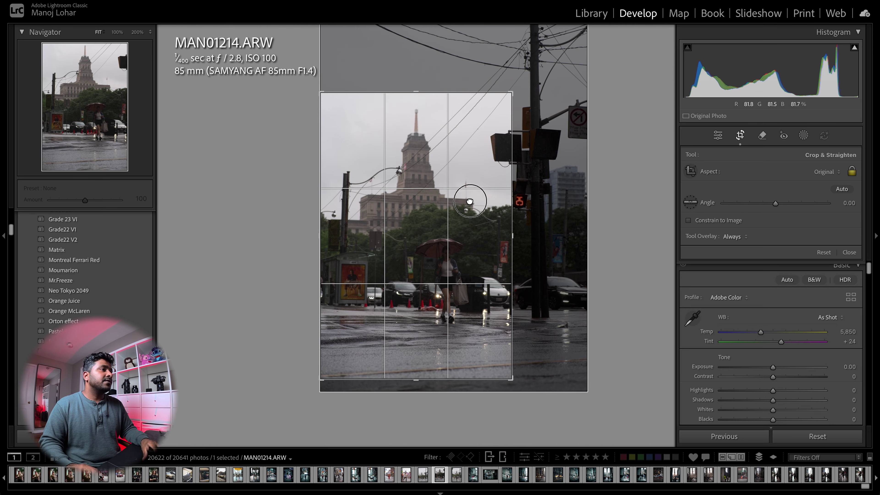
key("Return")
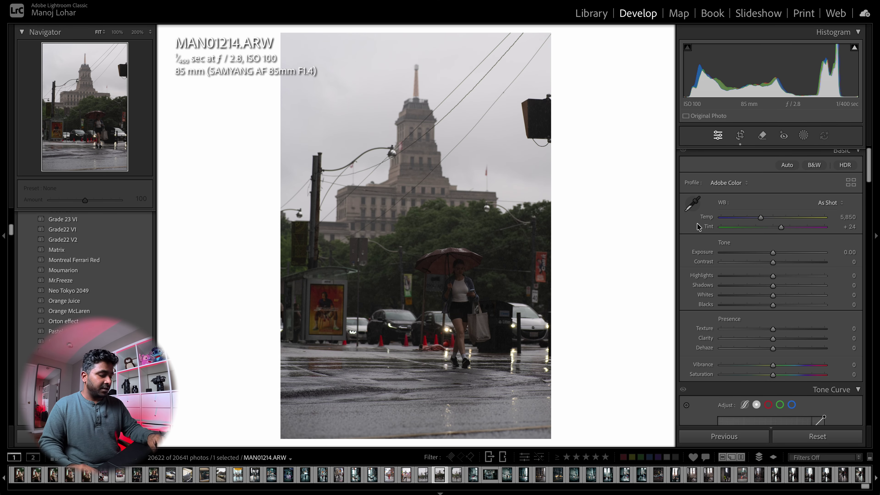
Paste the copied settings onto the photo and adjust Exposure to +0.30, Yellow saturation to +32 and Green saturation to −53.
key("shift+super+v")
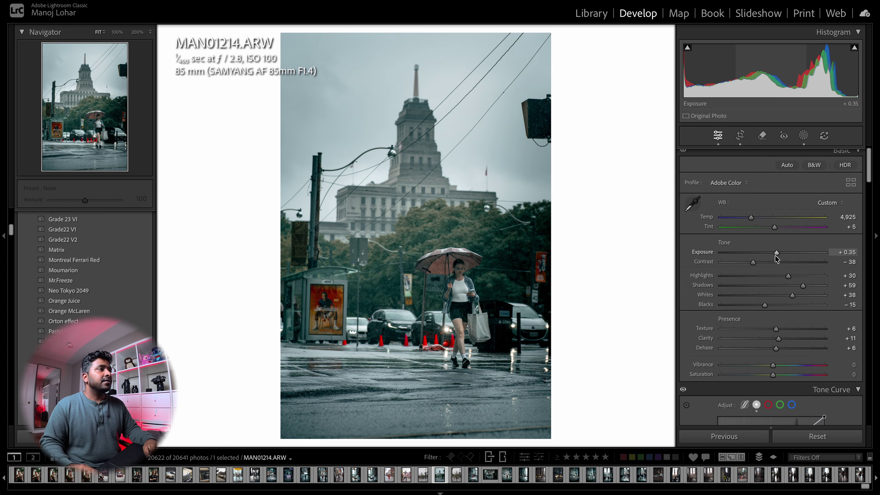
left_click_drag(776, 252, 775, 255)
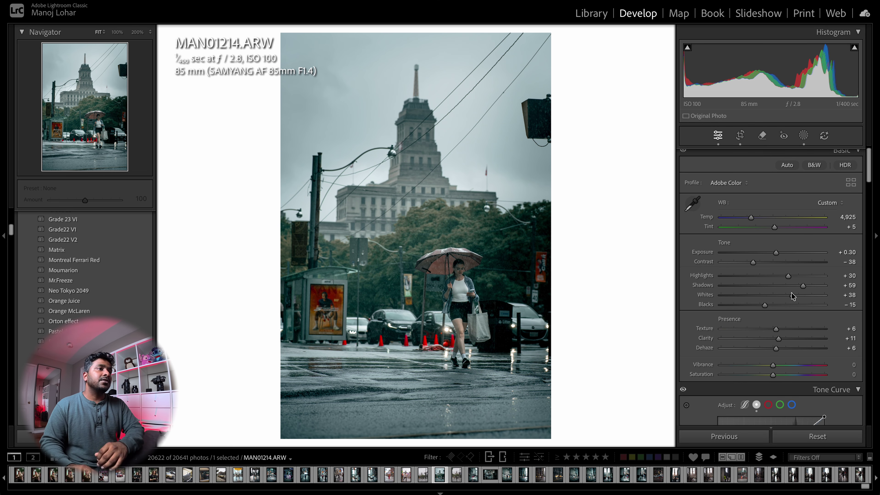
scroll(793, 295, "down", 10)
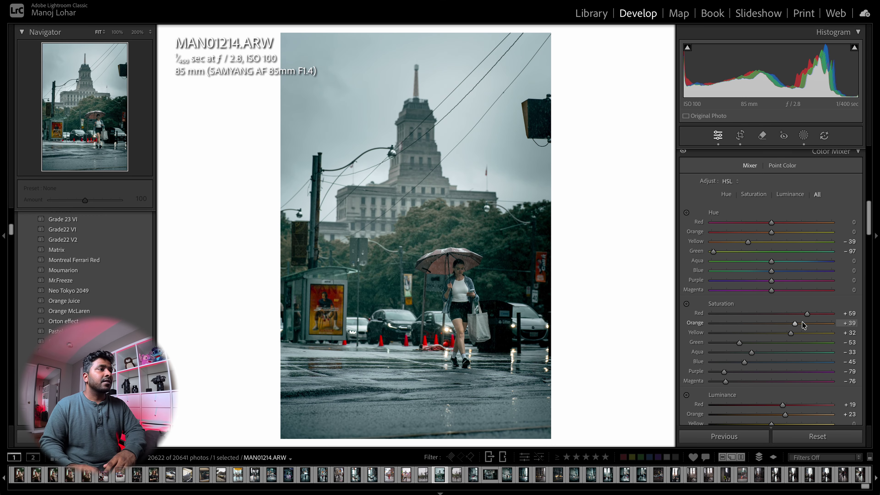
Move the pasted radial gradient of Mask 3 so it is centered on the woman with the umbrella.
left_click(803, 135)
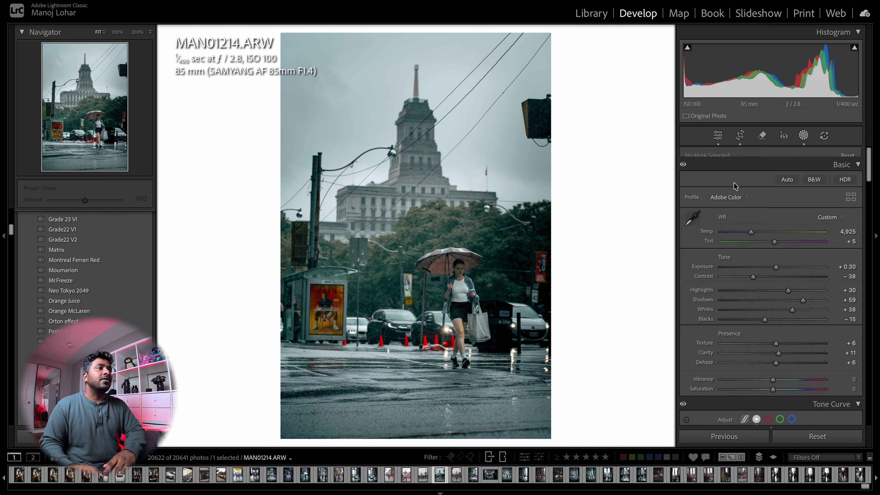
left_click(716, 190)
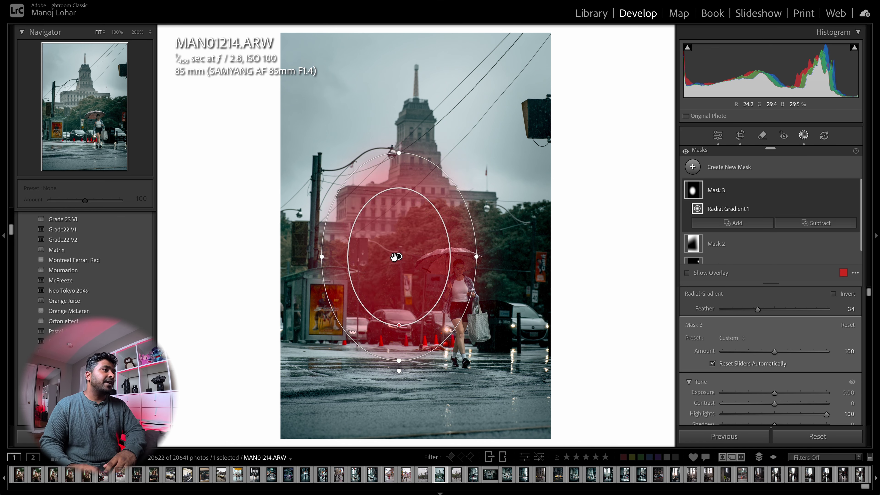
left_click_drag(395, 255, 453, 305)
Make an inverted duplicate of Mask 3, set its Exposure to −0.67, and refit its ellipse around the woman with the umbrella.
right_click(693, 188)
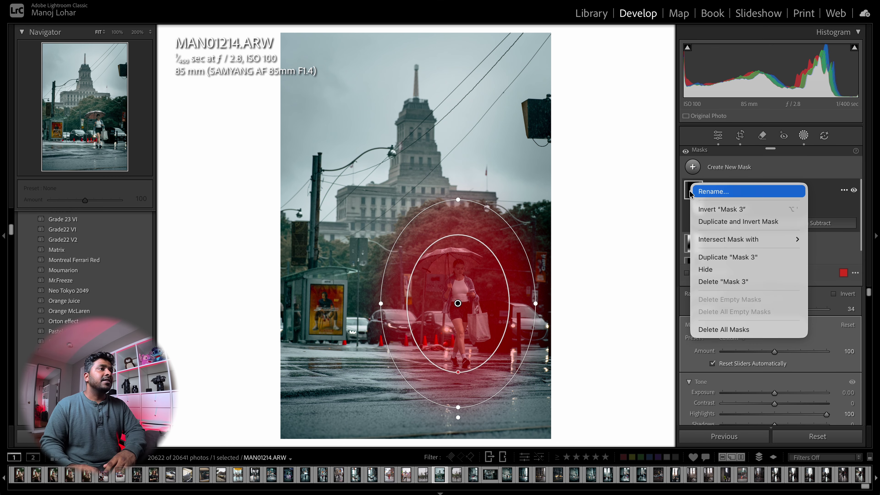
left_click(713, 222)
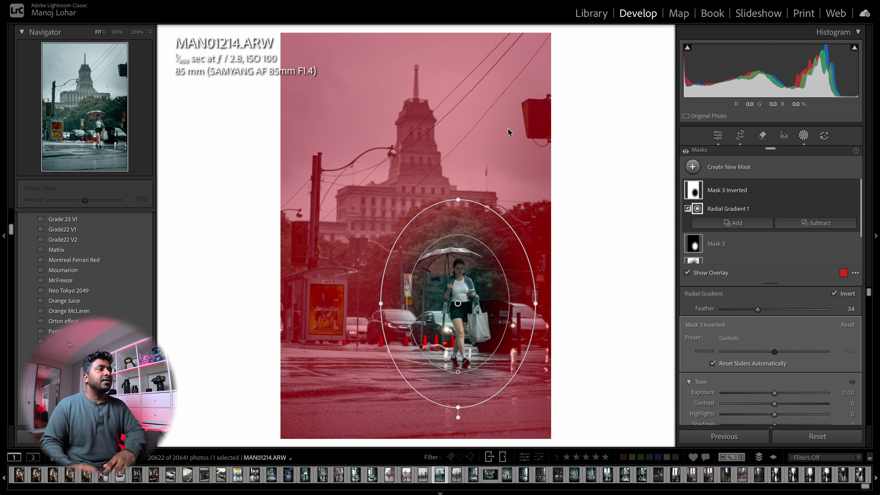
left_click_drag(456, 205, 460, 183)
left_click_drag(379, 303, 370, 304)
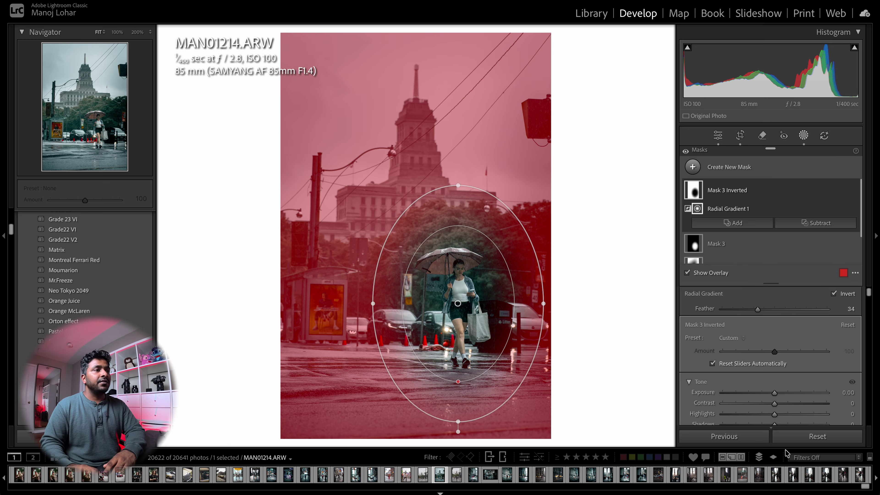
left_click_drag(772, 398, 765, 394)
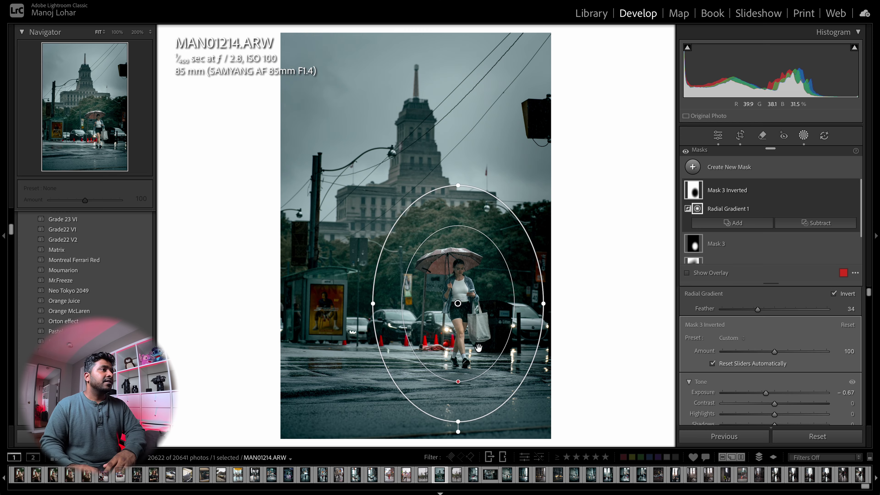
left_click_drag(456, 186, 457, 215)
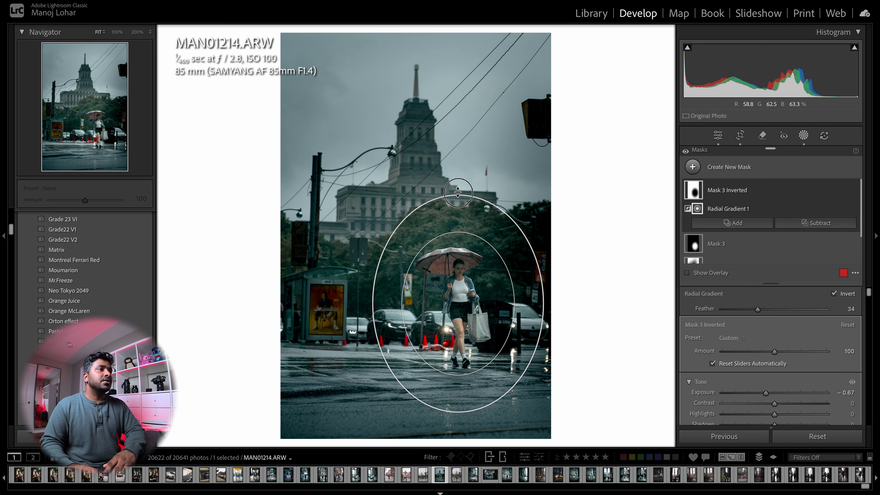
Refit Mask 2's linear gradients: tilt the one on the photo's right side, then shift the left one inward and rotate it closer to vertical.
left_click(694, 244)
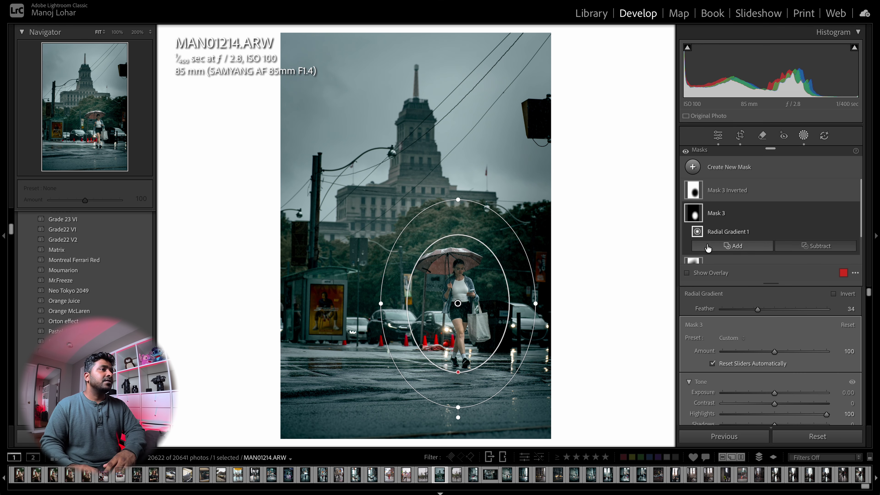
left_click(694, 256)
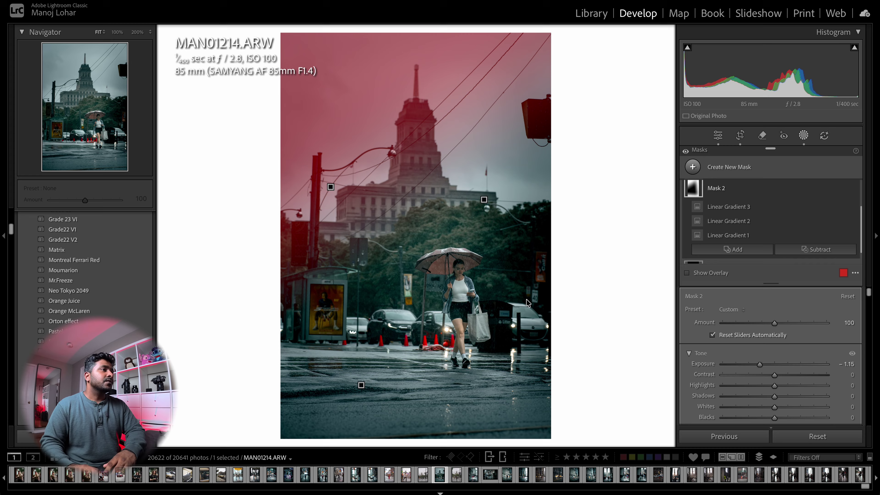
left_click(484, 200)
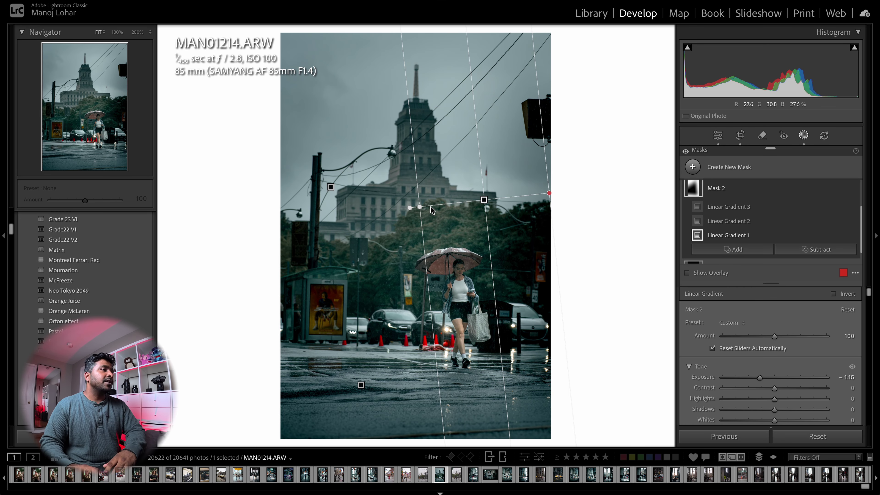
left_click_drag(411, 209, 415, 229)
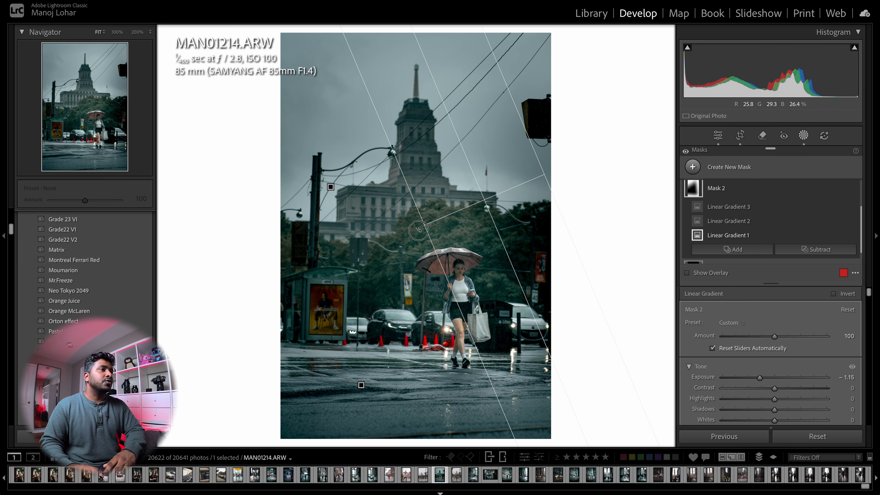
left_click(687, 193)
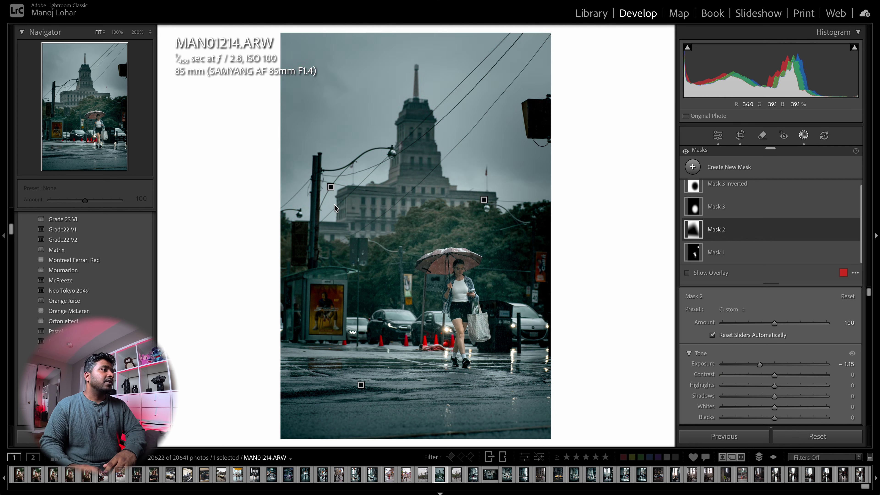
left_click_drag(339, 192, 367, 194)
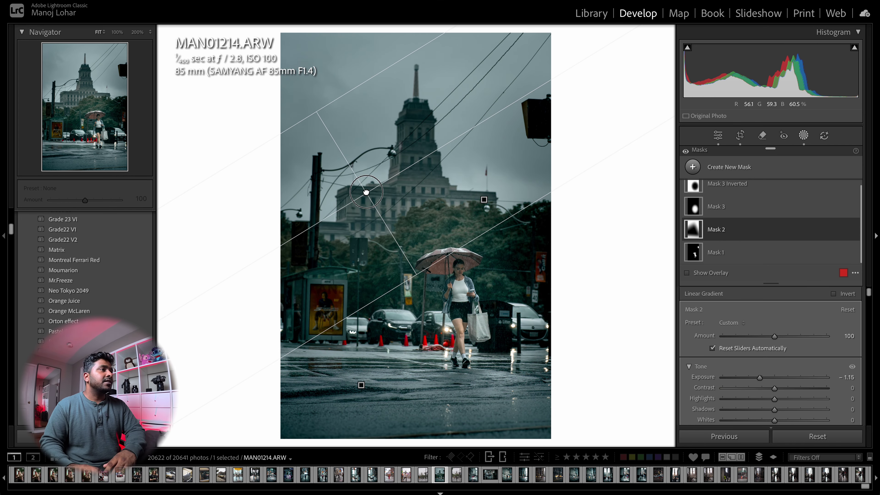
left_click_drag(416, 279, 461, 227)
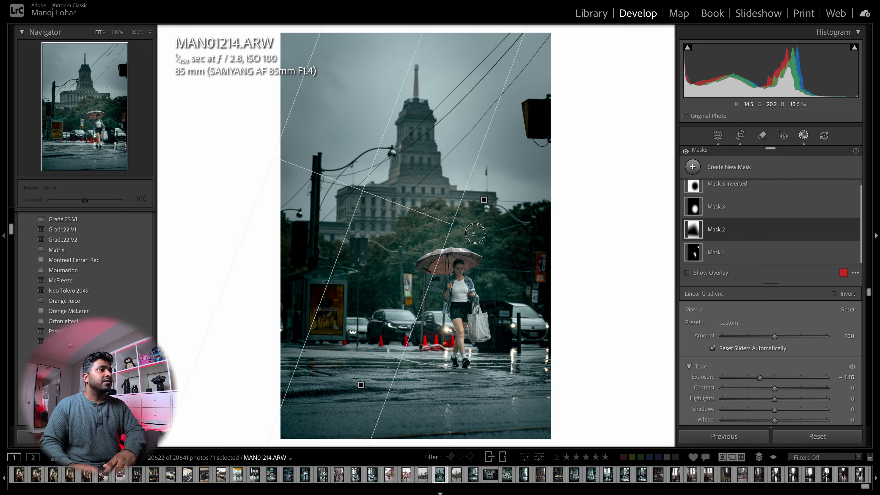
Lower the photo's overall Contrast to −16 and set Mask 3's Exposure to 0.07.
left_click(719, 136)
left_click_drag(774, 266, 758, 270)
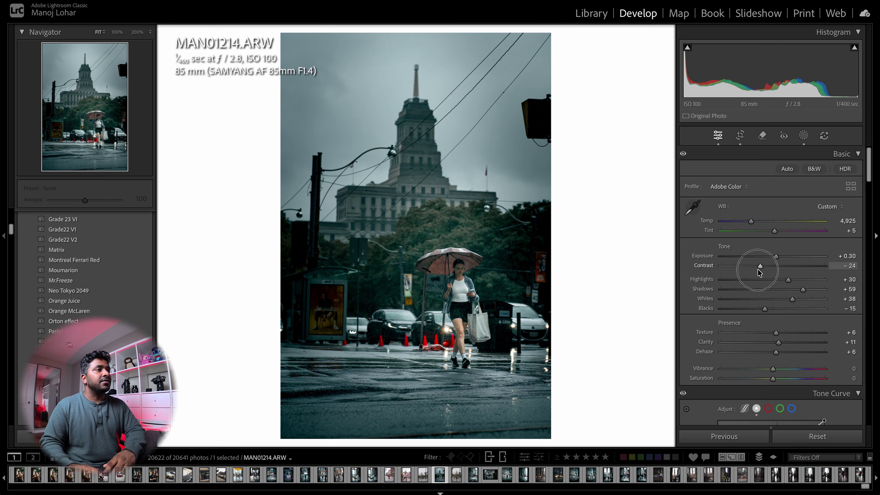
left_click(804, 135)
left_click(713, 207)
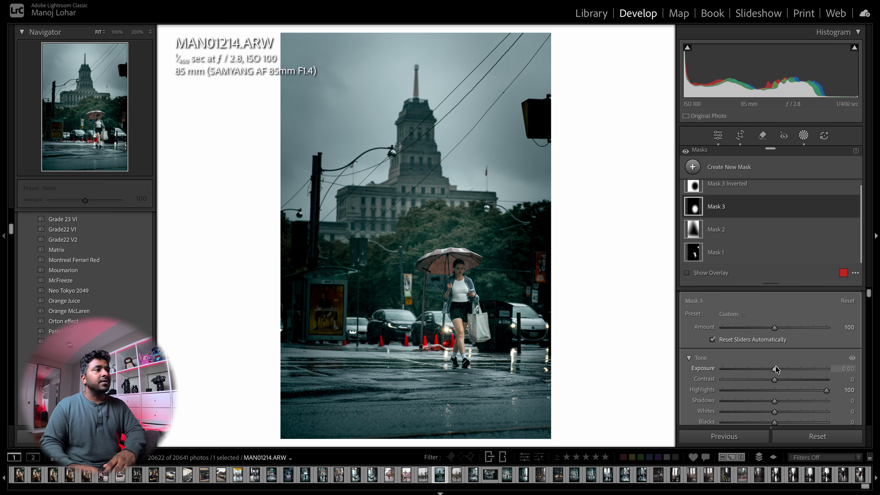
left_click_drag(775, 367, 776, 371)
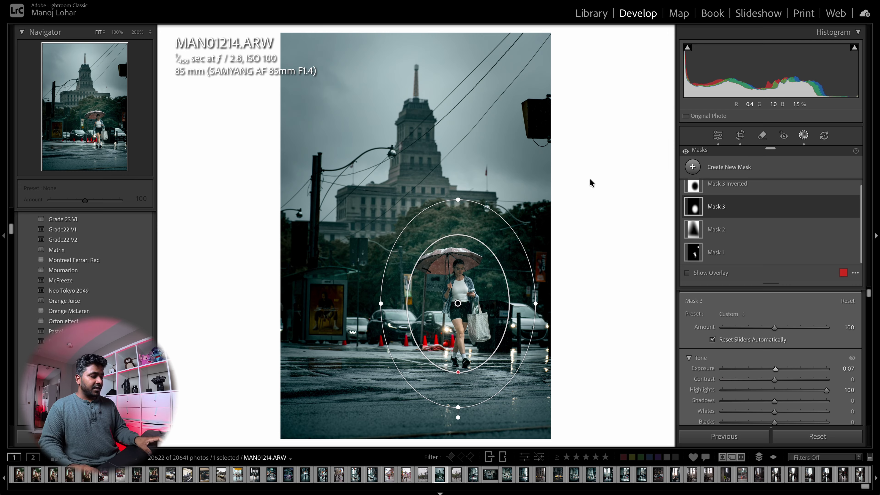
Switch to Safari to compare the edit with the photographer's Instagram grid, and return to Lightroom Classic.
key("super+Tab")
key("super+Tab")
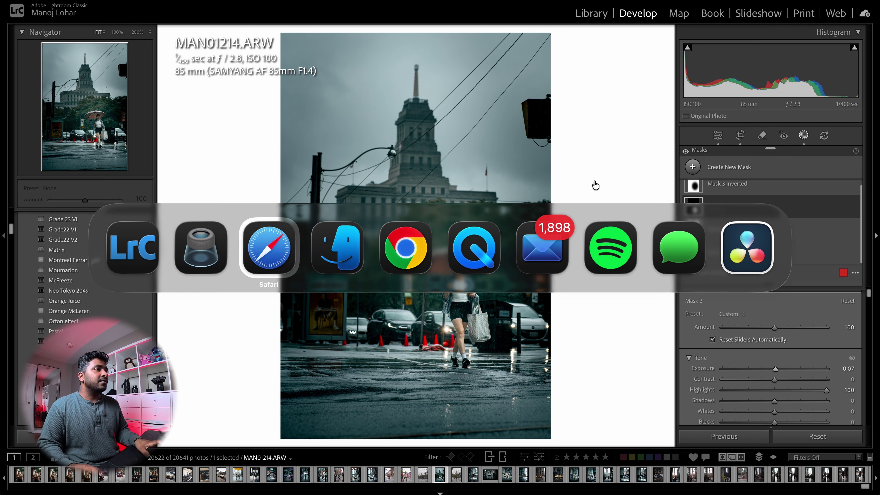
key("Escape")
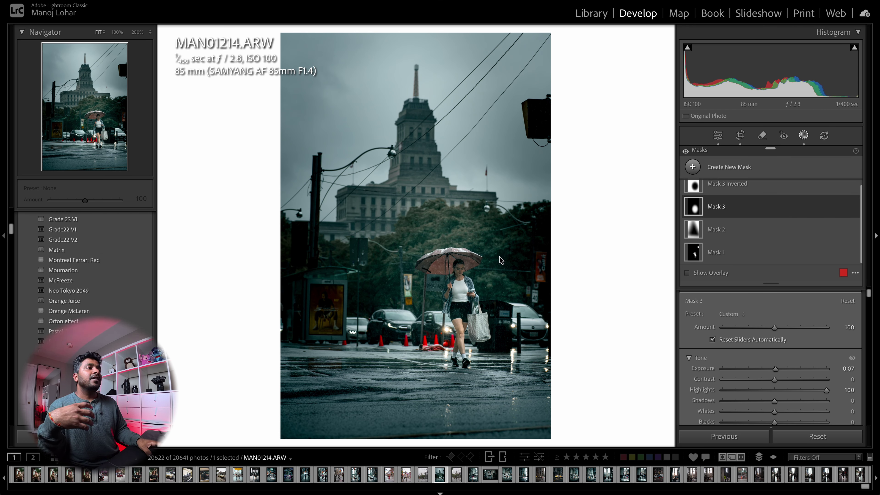
key("super+Tab")
key("super+Tab")
key("super+Tab")
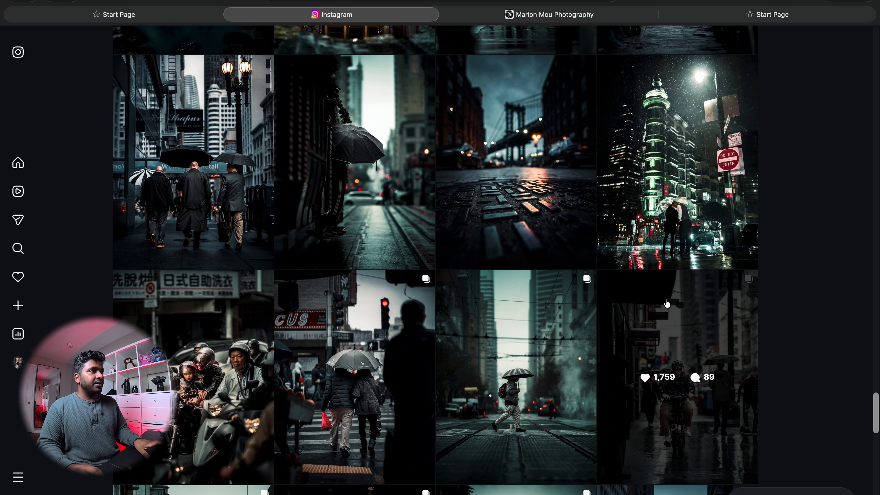
key("super+Tab")
key("super+Tab")
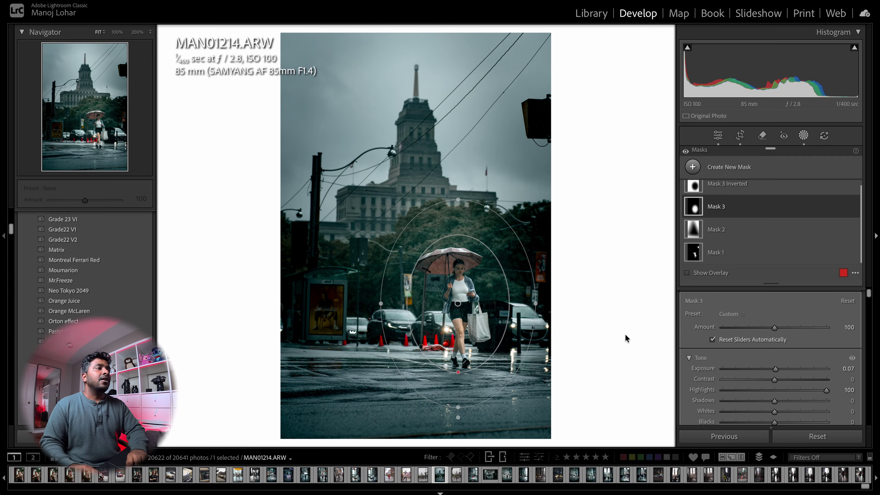
In Color Grading, lower the Shadows luminance to about −34 and reduce the Midtones luminance slightly.
left_click(718, 135)
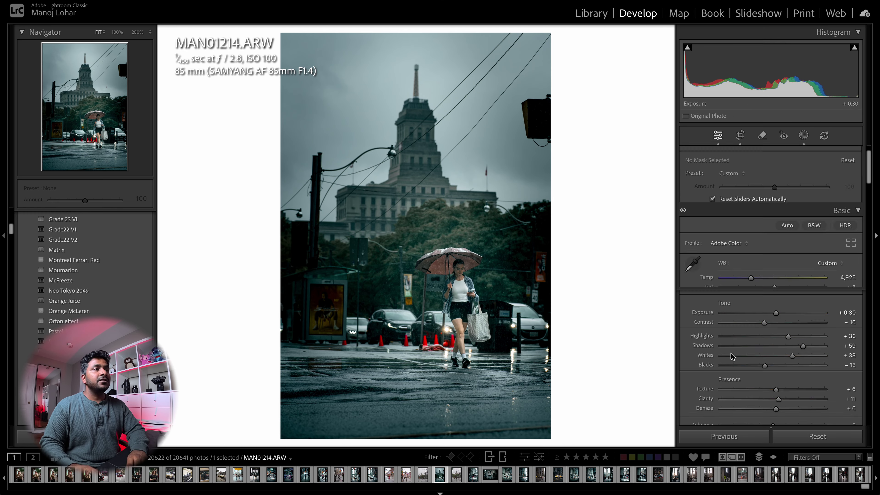
scroll(730, 352, "down", 15)
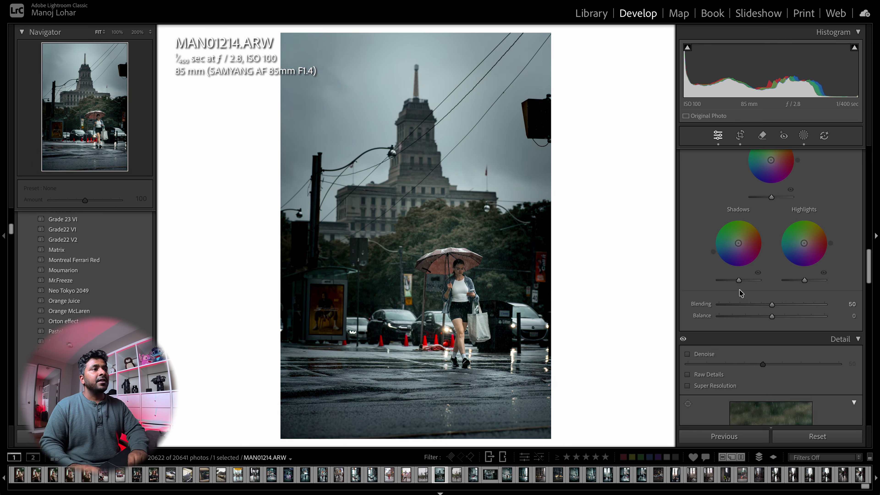
mouse_move(739, 280)
left_mouse_down()
mouse_move(731, 280)
mouse_move(756, 280)
mouse_move(719, 281)
mouse_move(732, 280)
left_mouse_up()
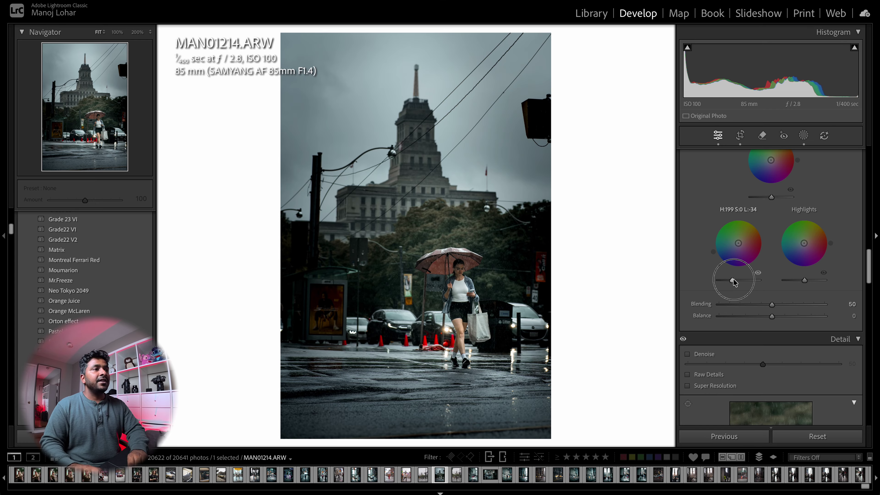
left_click_drag(771, 197, 769, 197)
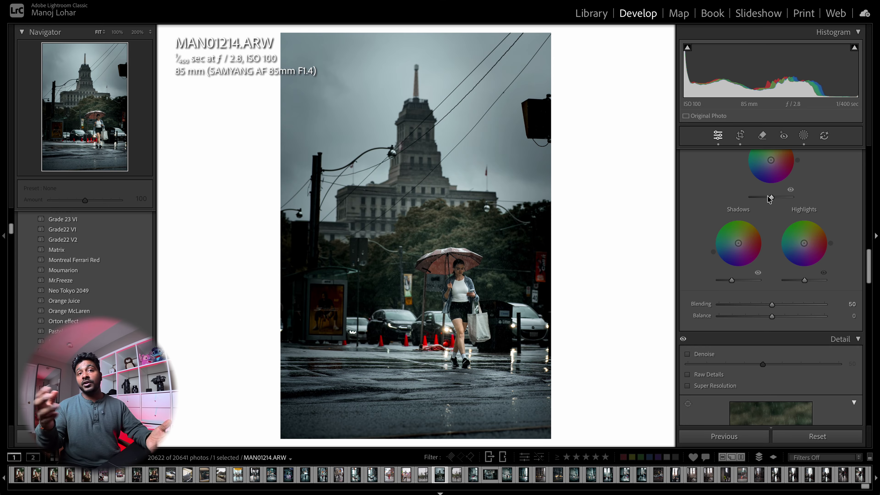